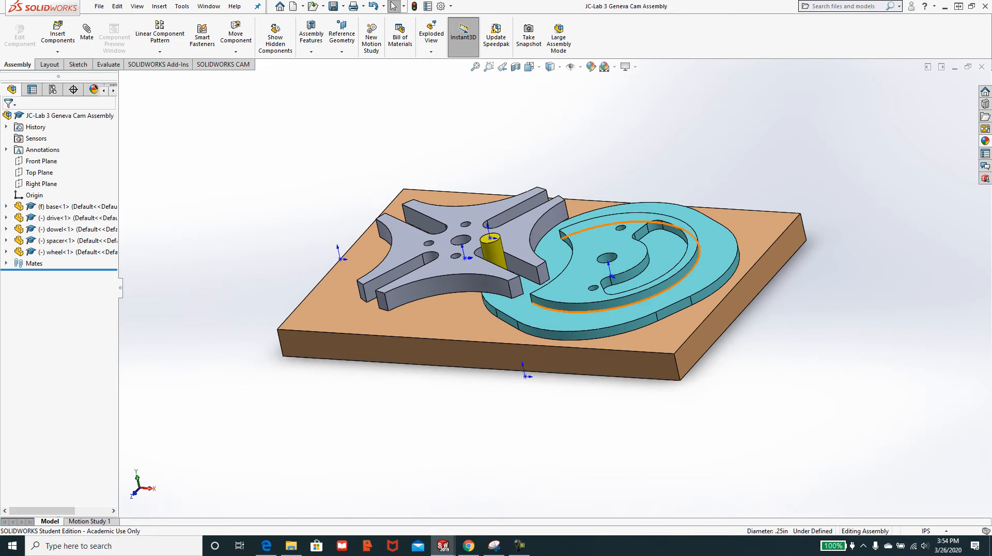
Step: Bring up the Lab 3 Geneva Cam Pen Set page to check the assembly drawing requirements, and move it away
left_click_drag(991, 45, 991, 11)
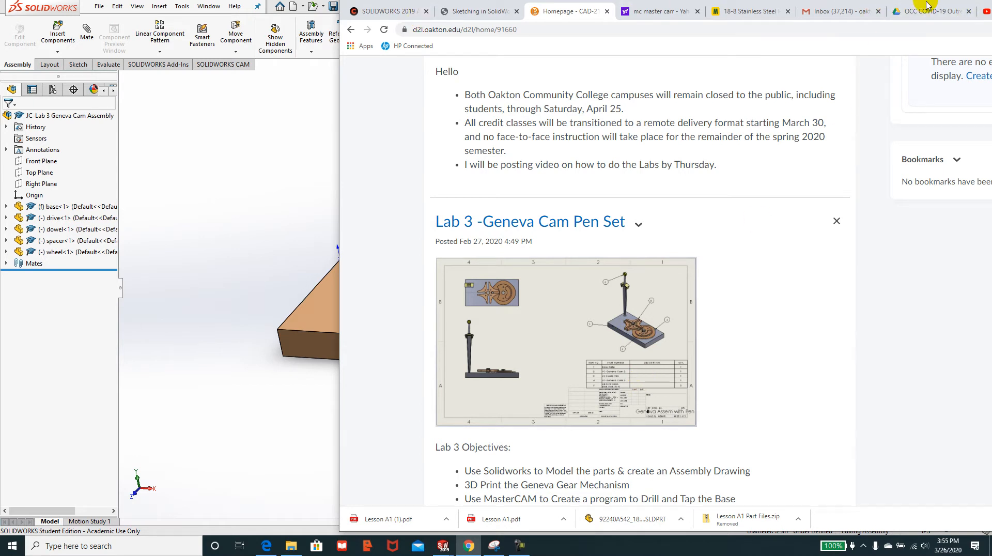
left_click_drag(913, 6, 0, 5)
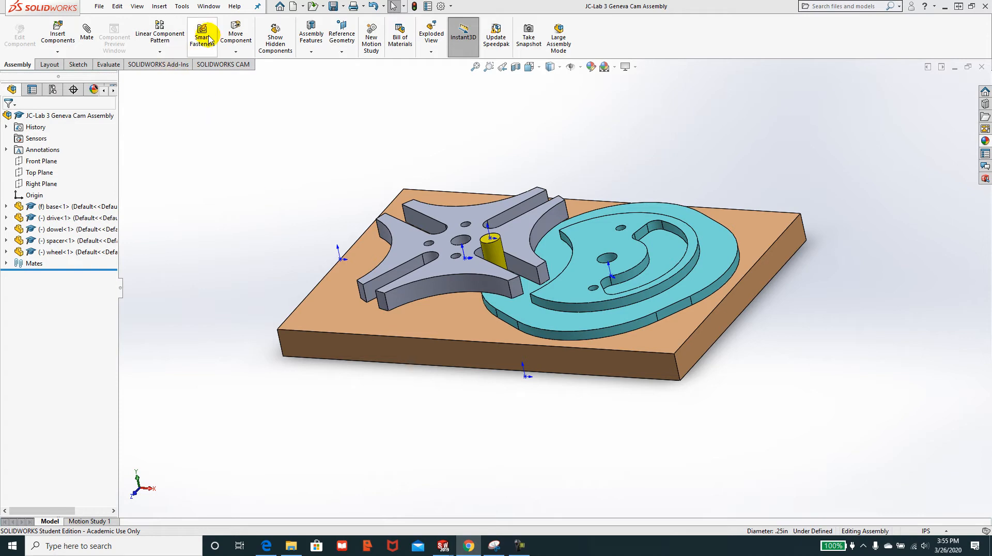
Step: Create a drawing from the Geneva cam assembly on a B (ANSI) Landscape sheet
left_click(302, 7)
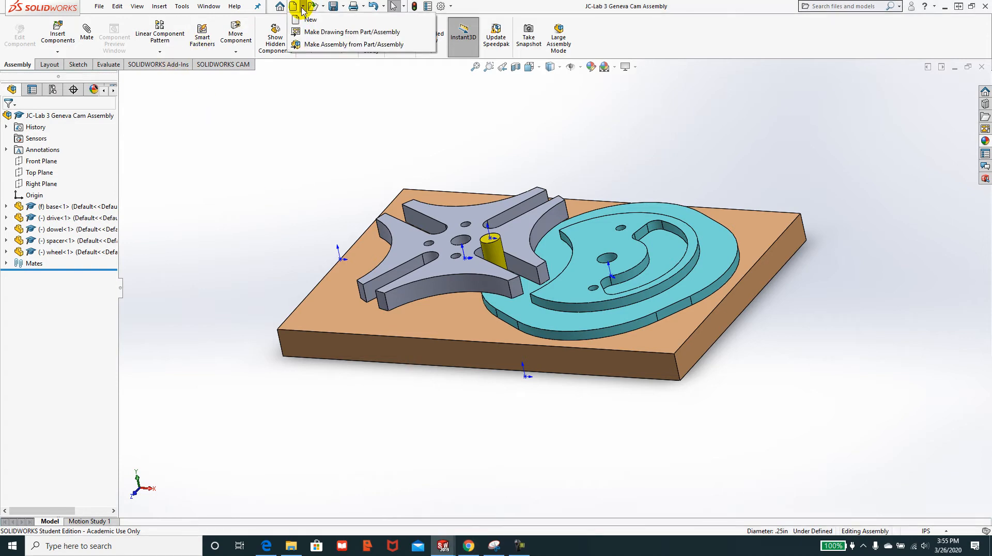
left_click(317, 37)
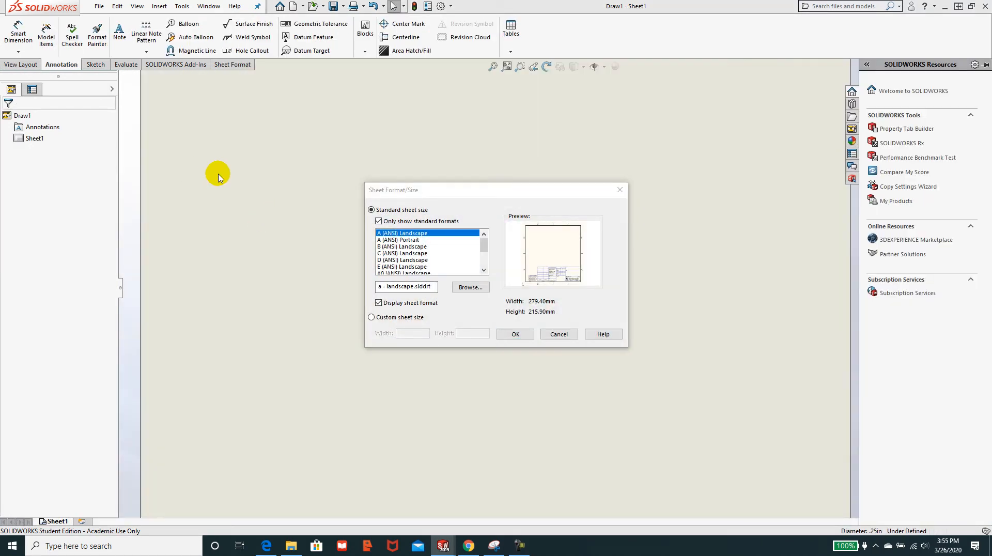
left_click(415, 247)
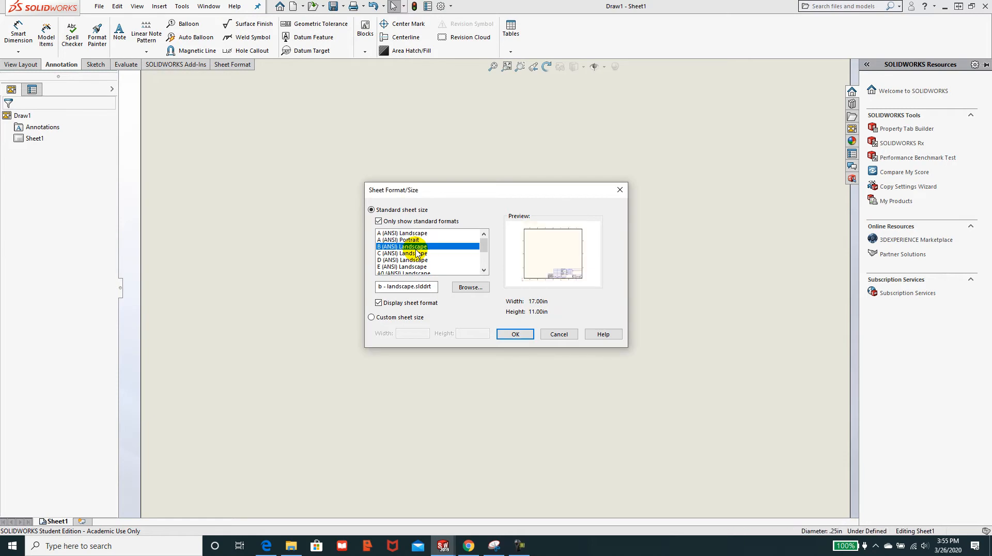
left_click(515, 334)
left_click(320, 334)
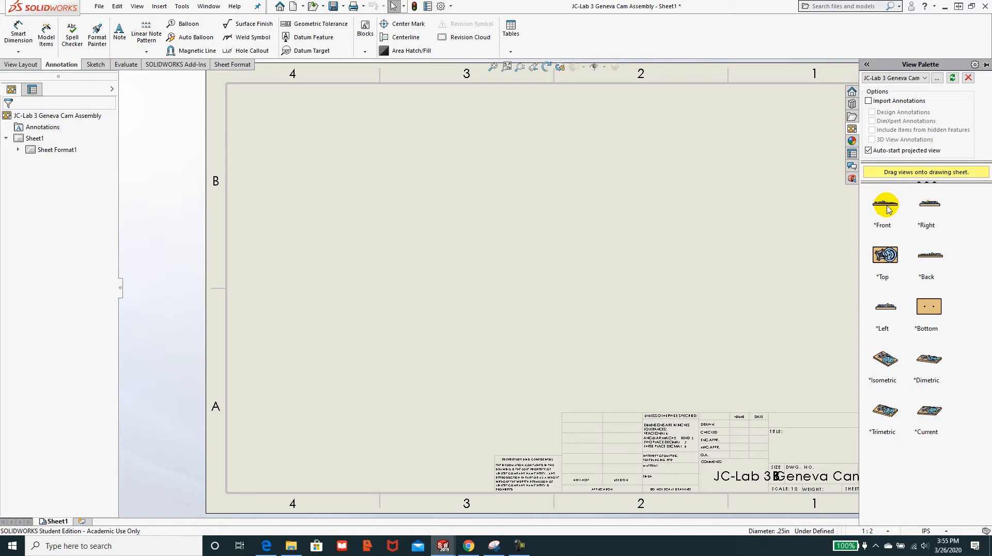
Step: Place the front view on the sheet and project the top view above it at a custom scale of 1:1
left_click_drag(888, 208, 411, 316)
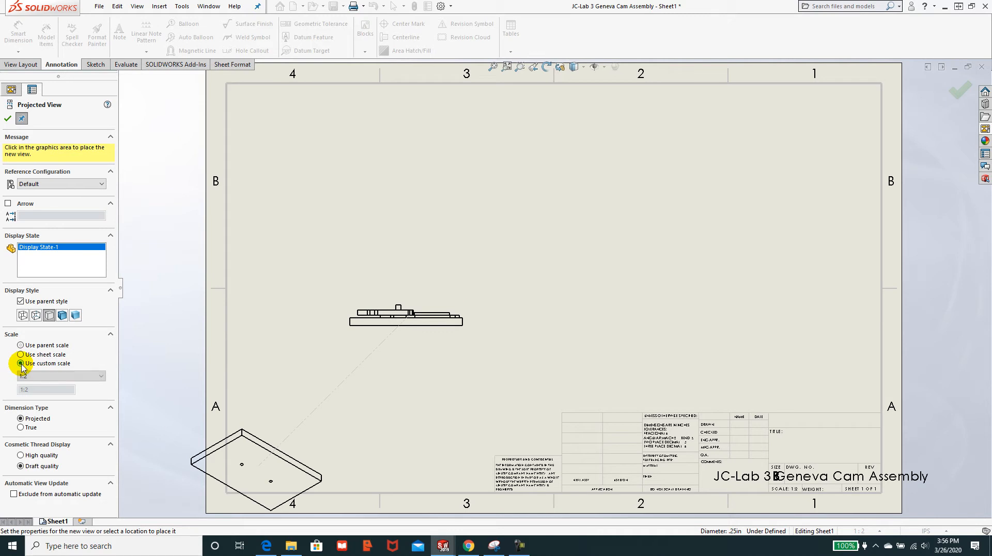
left_click(101, 376)
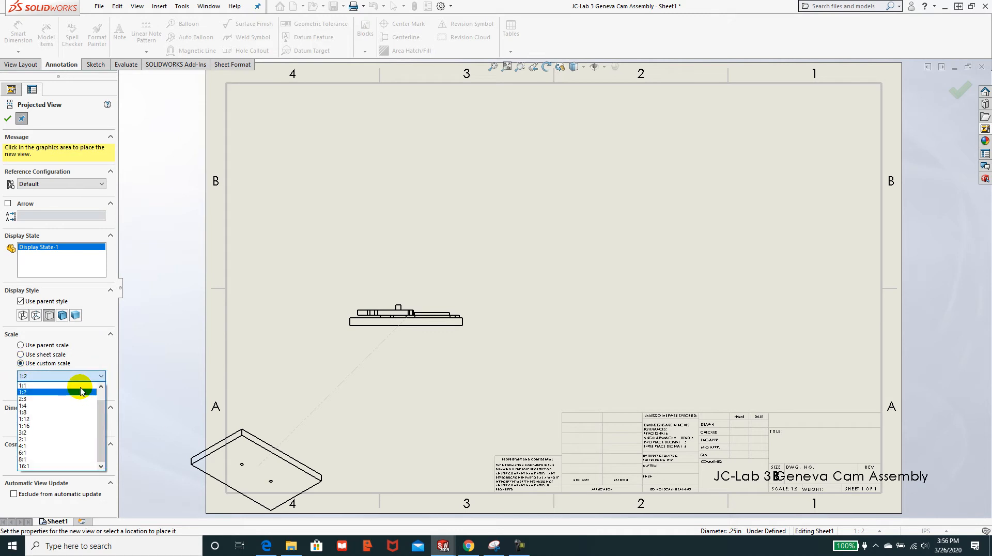
left_click(82, 386)
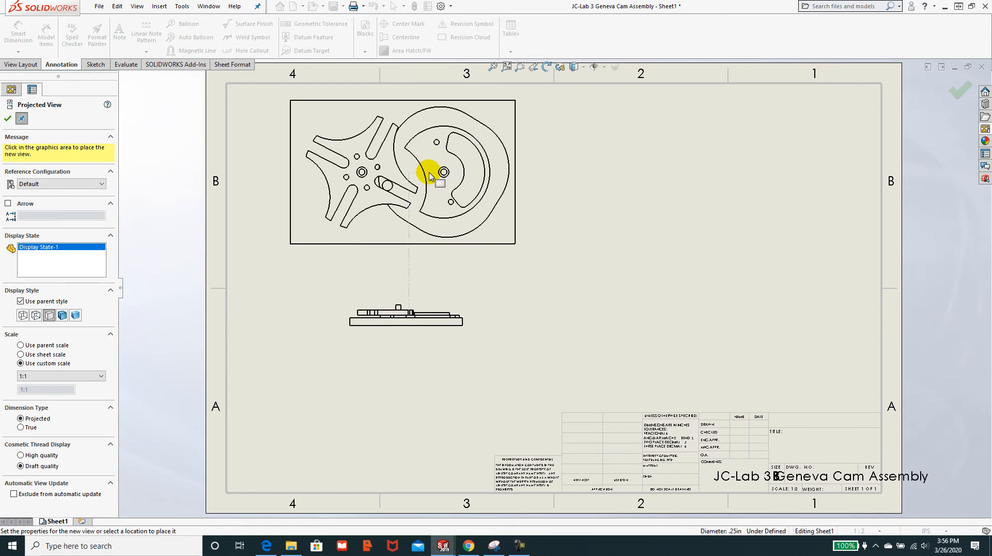
left_click(448, 207)
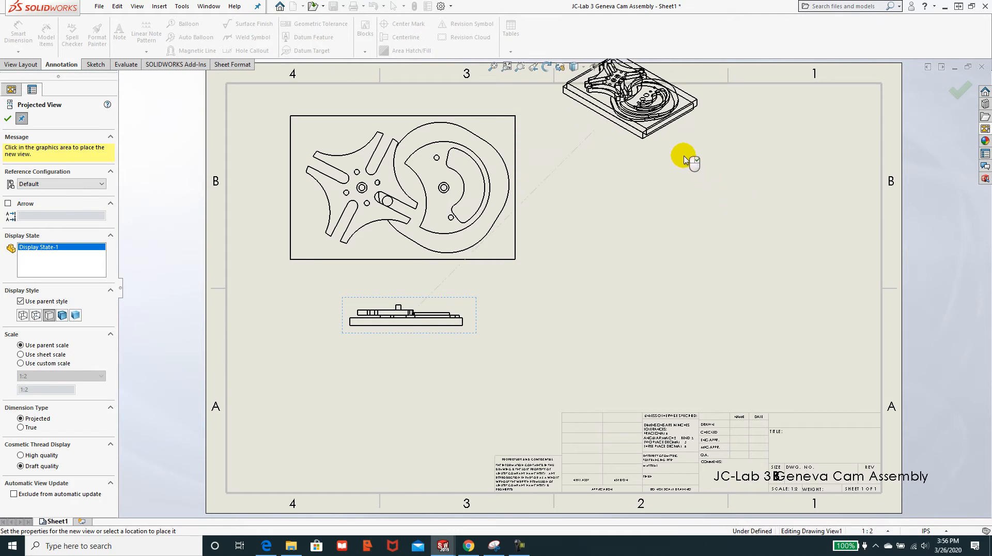
Step: Project an isometric view and a right side view from the front view, and finish placing views
left_click(682, 133)
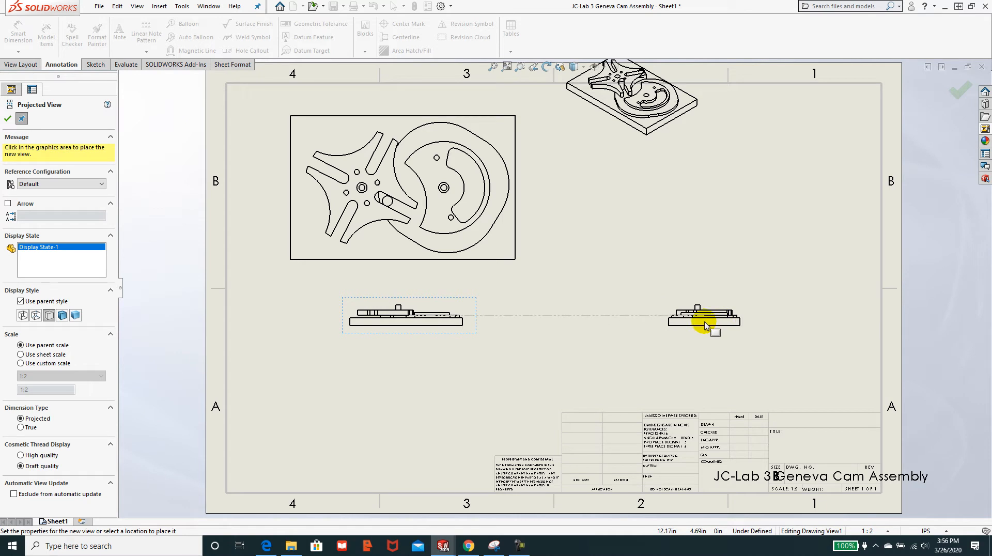
left_click(704, 323)
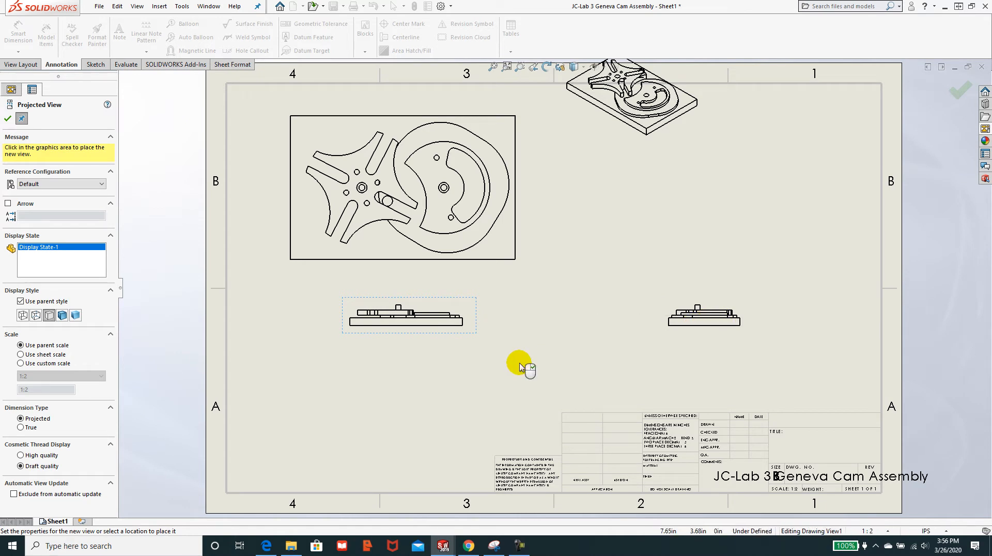
key("Escape")
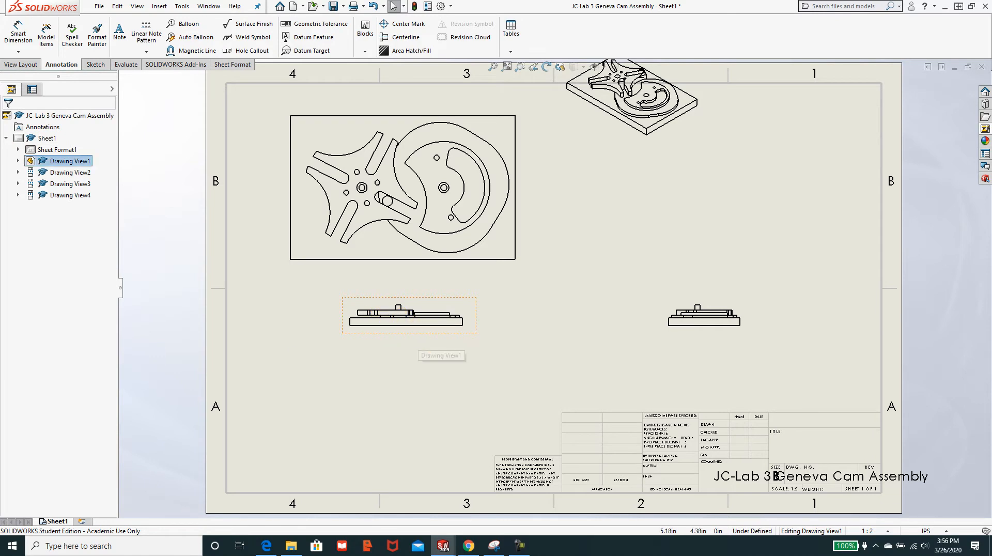
Step: Set the front view's custom scale to 1:1
left_click(417, 332)
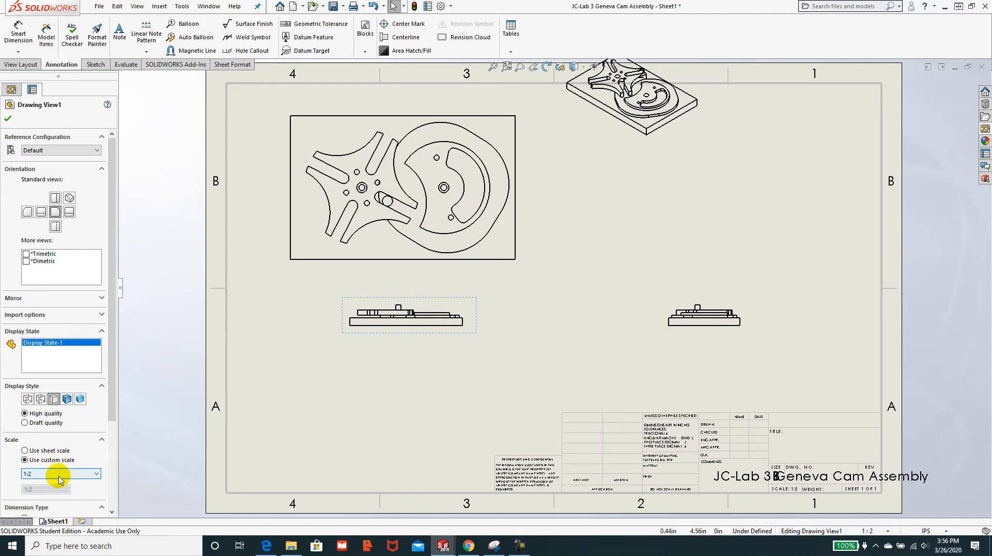
left_click(60, 472)
left_click(31, 383)
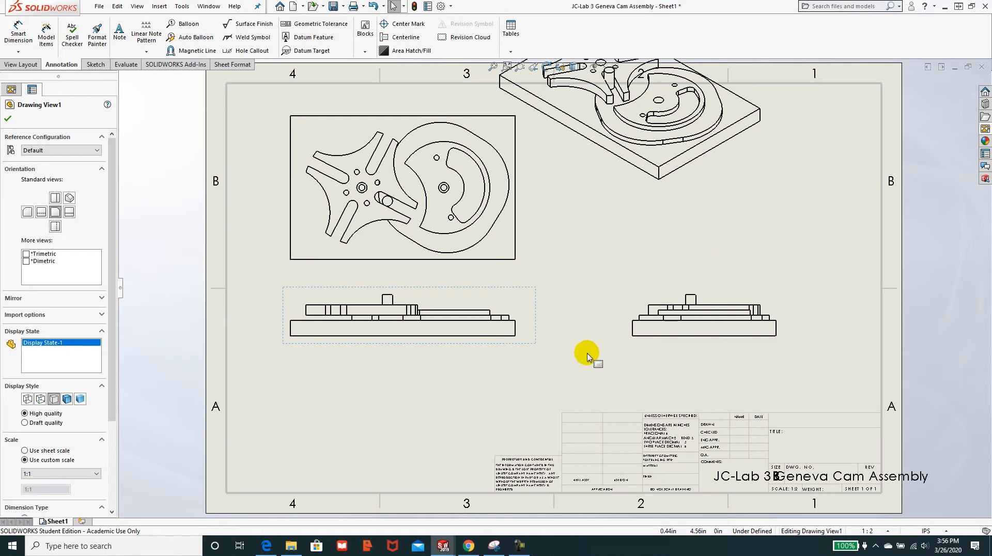
Step: Rearrange the views so the isometric lies fully inside the sheet border and the front view sits clear below the top view
left_click_drag(532, 350, 543, 391)
mouse_move(781, 199)
left_mouse_down()
mouse_move(827, 254)
mouse_move(858, 270)
mouse_move(872, 298)
left_mouse_up()
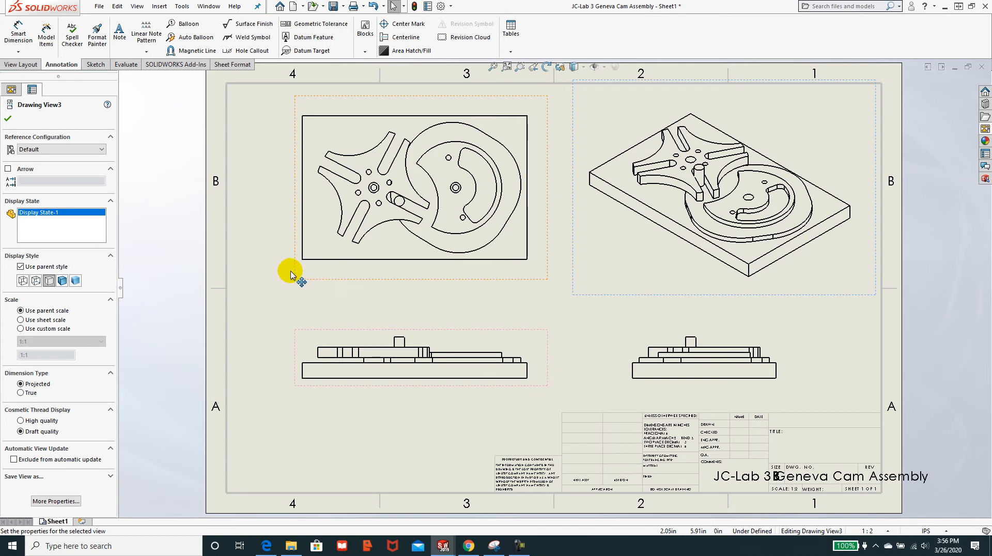
mouse_move(293, 273)
left_mouse_down()
mouse_move(280, 273)
mouse_move(284, 265)
left_mouse_up()
mouse_move(296, 342)
left_mouse_down()
mouse_move(275, 337)
mouse_move(284, 350)
left_mouse_up()
left_click(380, 256)
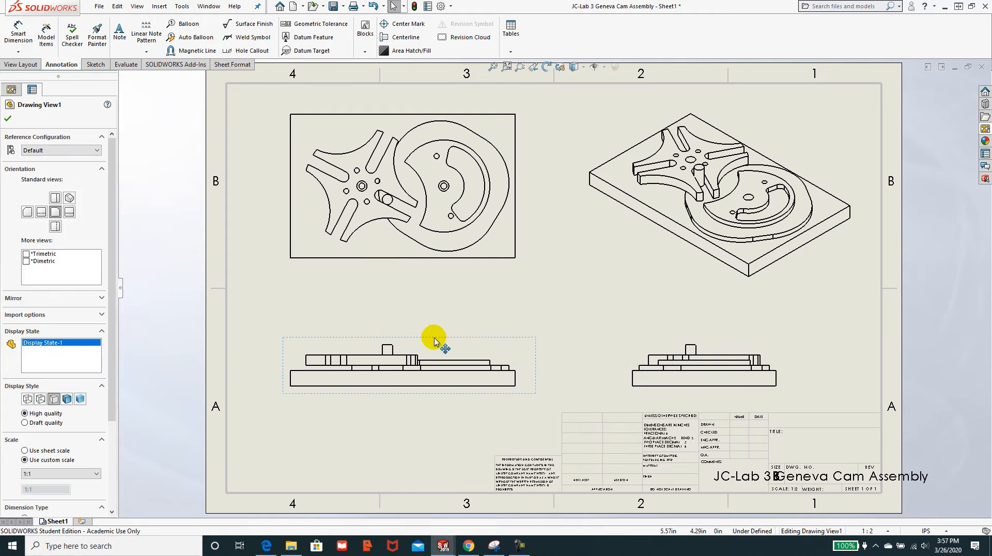
left_click(465, 326)
Step: Set the isometric view's display style to Shaded With Edges
left_click(734, 296)
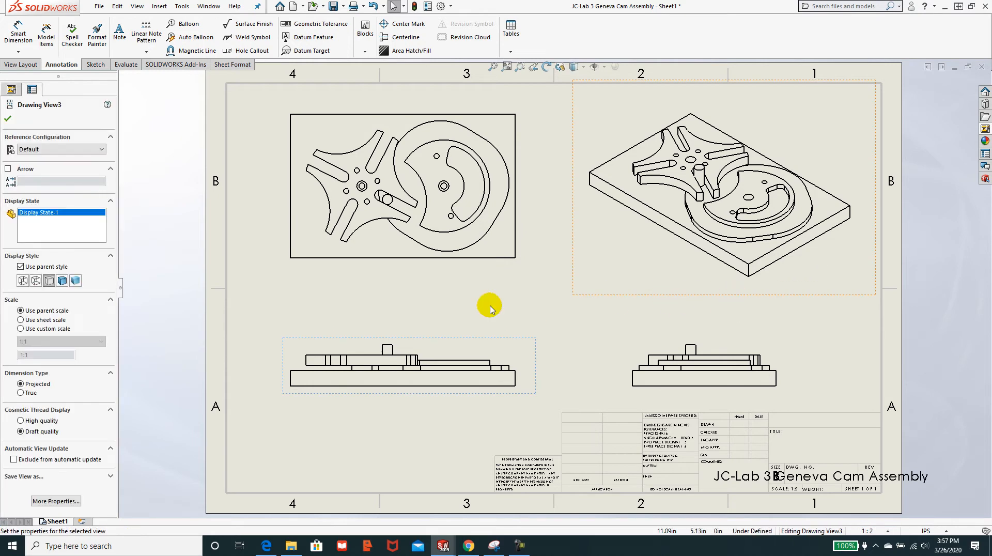
left_click(62, 280)
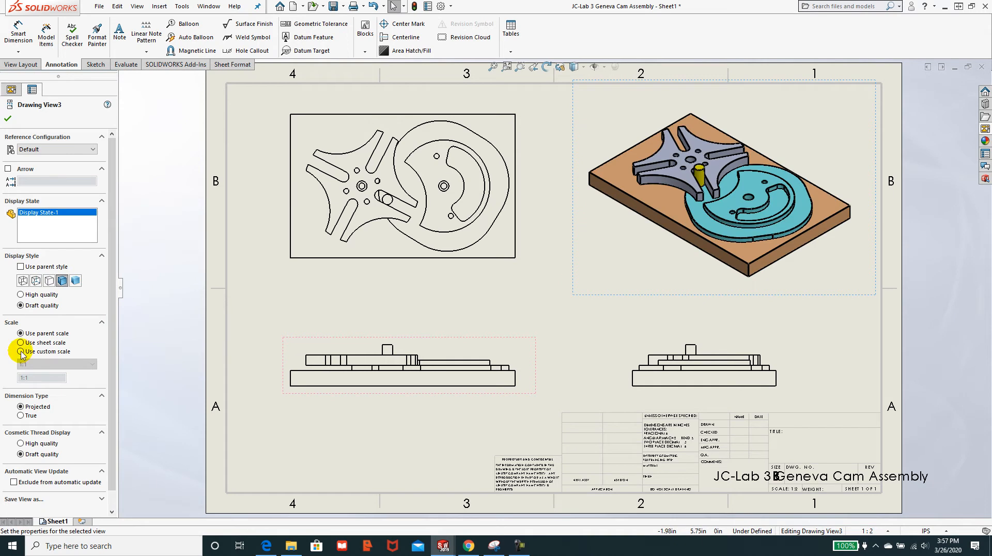
left_click(859, 366)
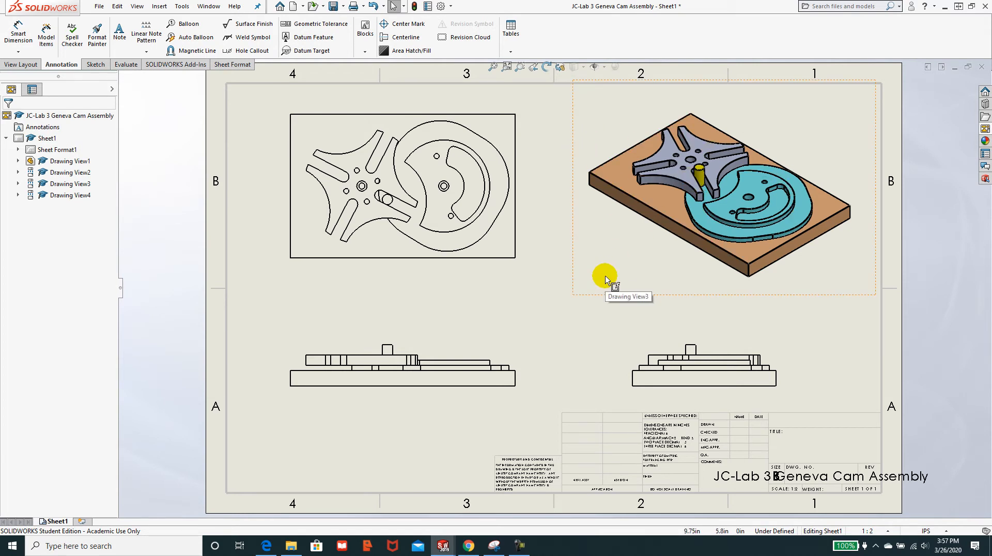
Step: Dimension the base's overall length below the front view
left_click(19, 64)
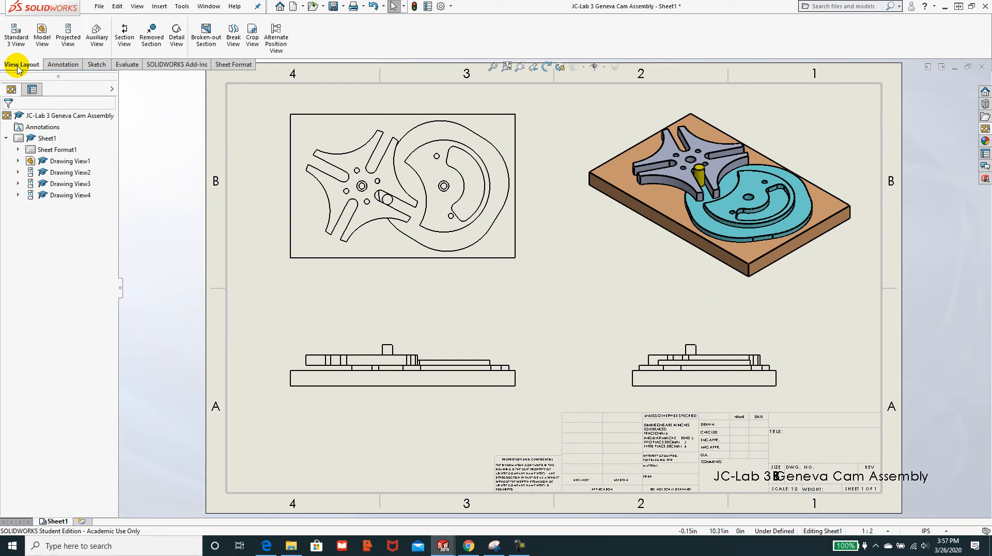
left_click(58, 67)
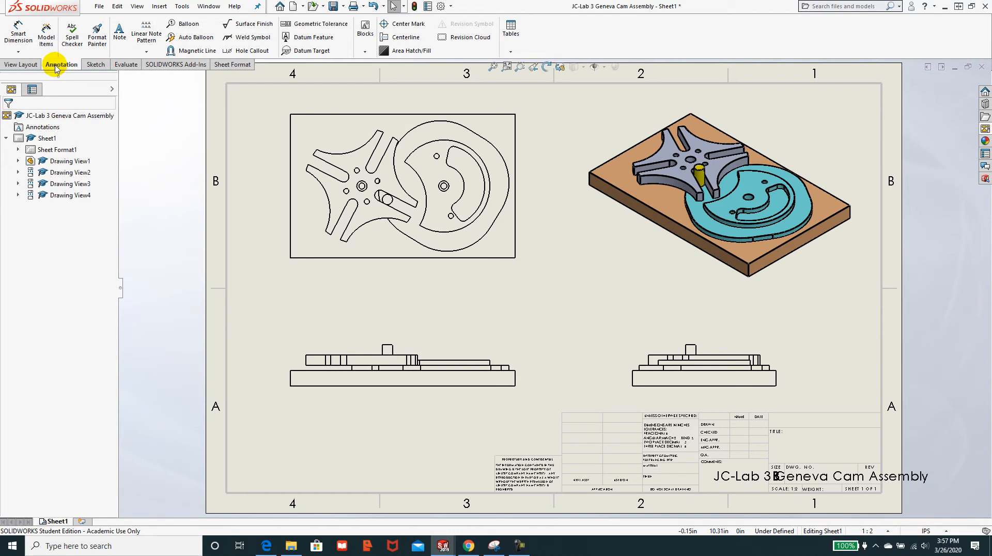
left_click(18, 52)
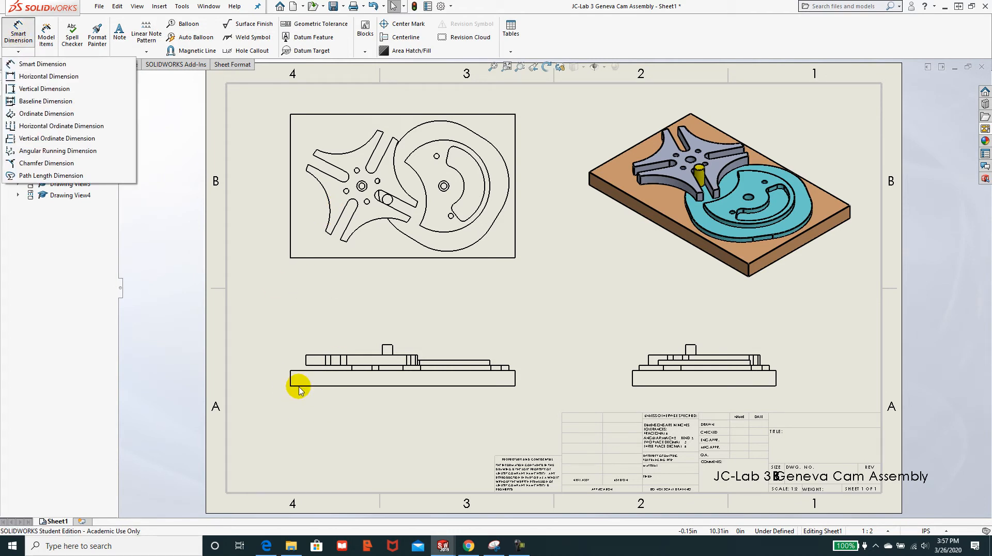
left_click(45, 76)
left_click(350, 385)
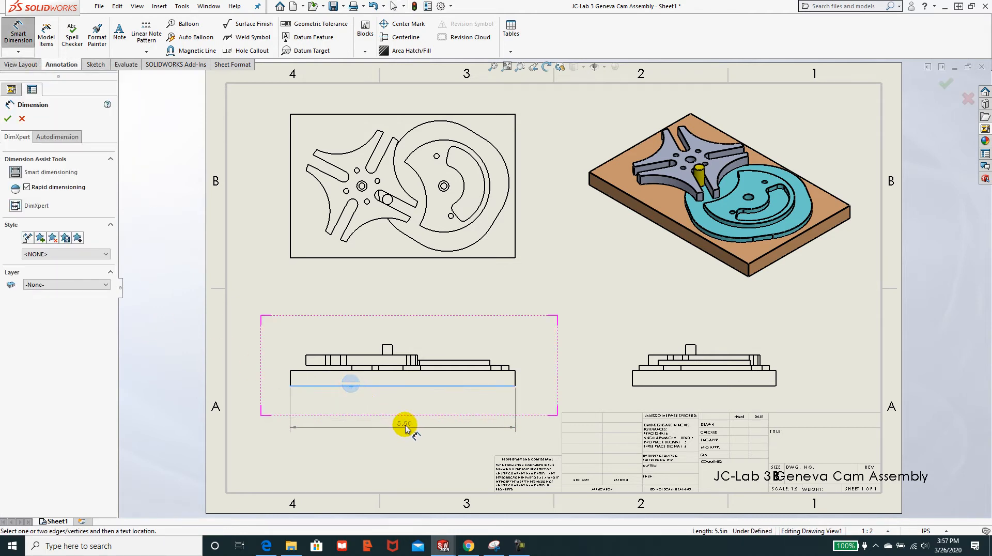
left_click(405, 428)
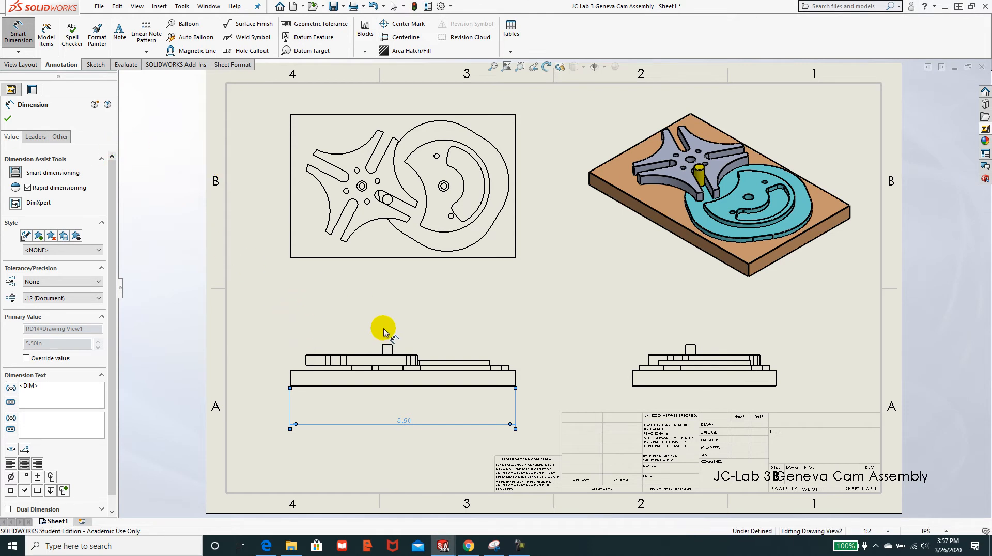
Step: Dimension the overall height in the front view from the dowel's top to the base's bottom edge, and finish dimensioning
left_click(387, 349)
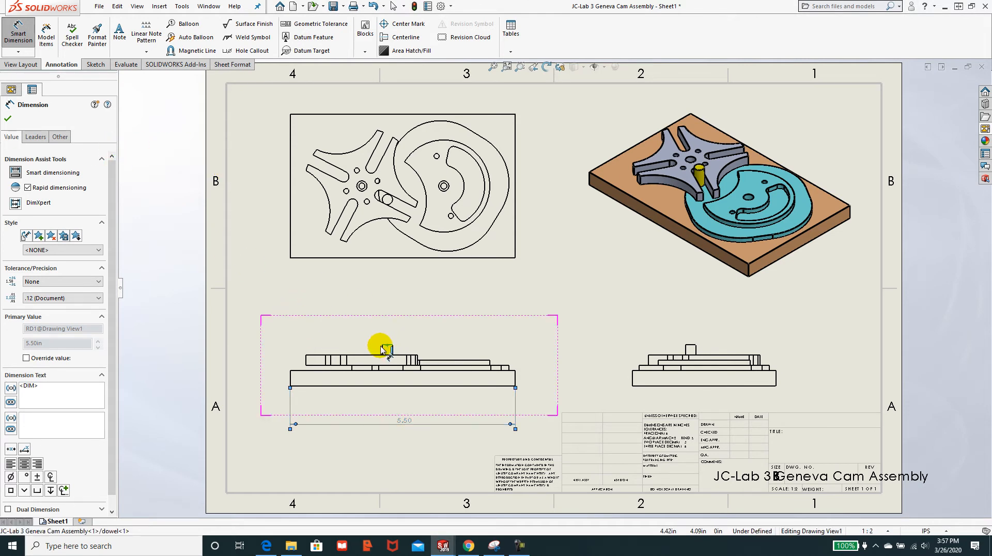
left_click(322, 386)
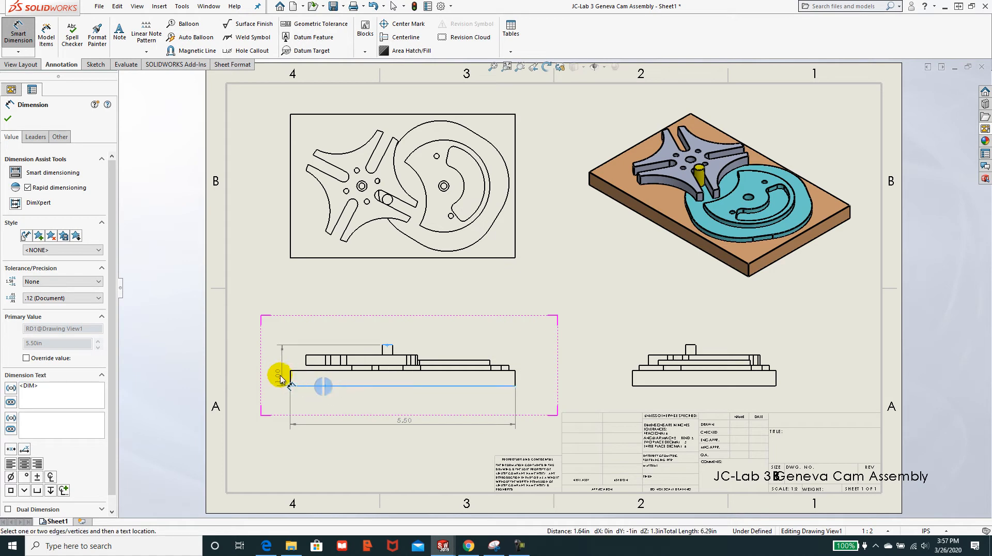
left_click(271, 369)
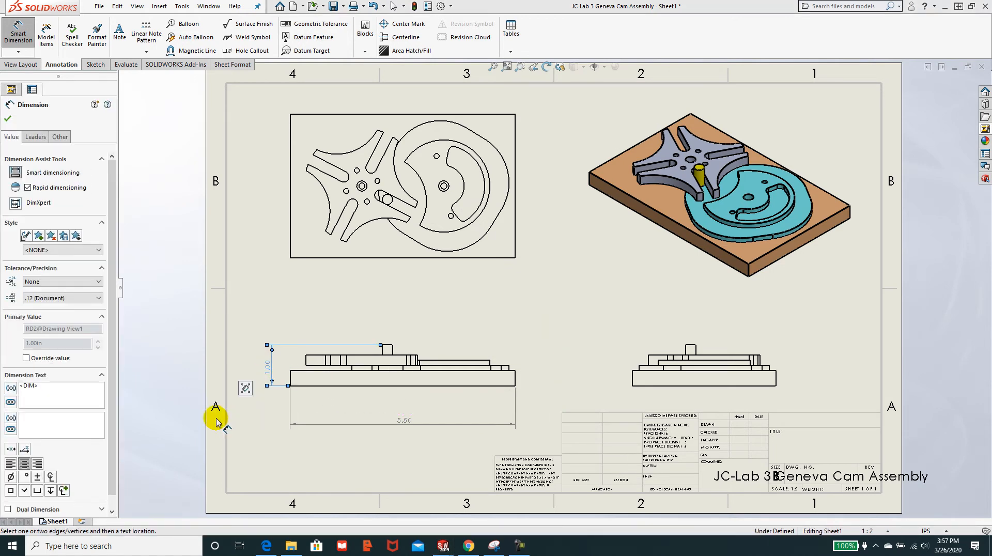
left_click(7, 120)
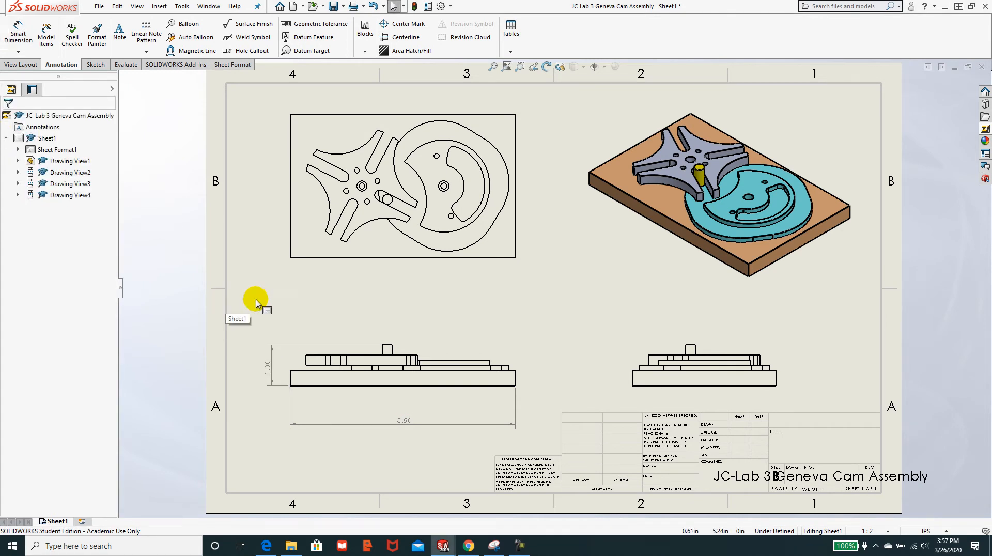
Step: Move the isometric view slightly down on the sheet to make room above it for balloons
middle_click_drag(576, 274, 368, 309)
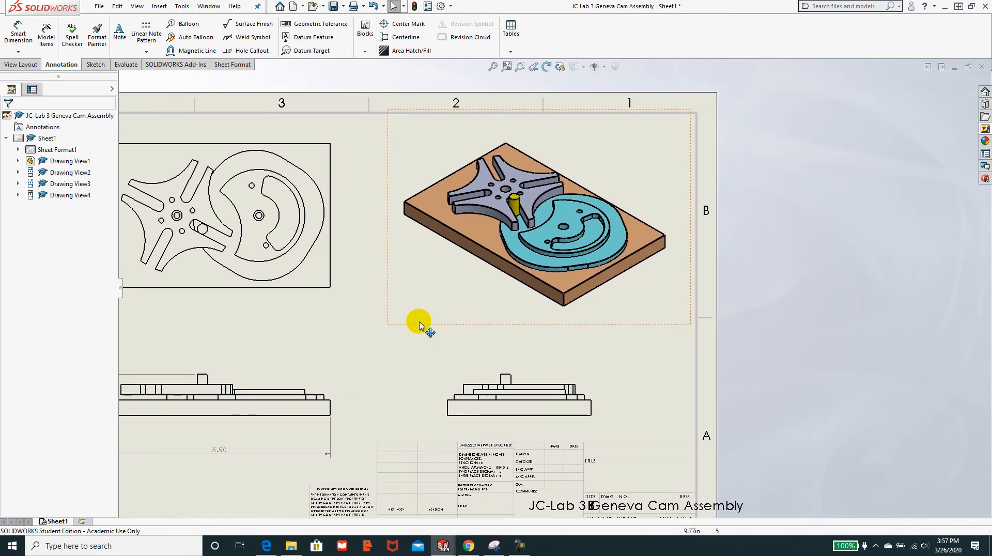
mouse_move(416, 326)
left_mouse_down()
mouse_move(396, 352)
mouse_move(401, 363)
left_mouse_up()
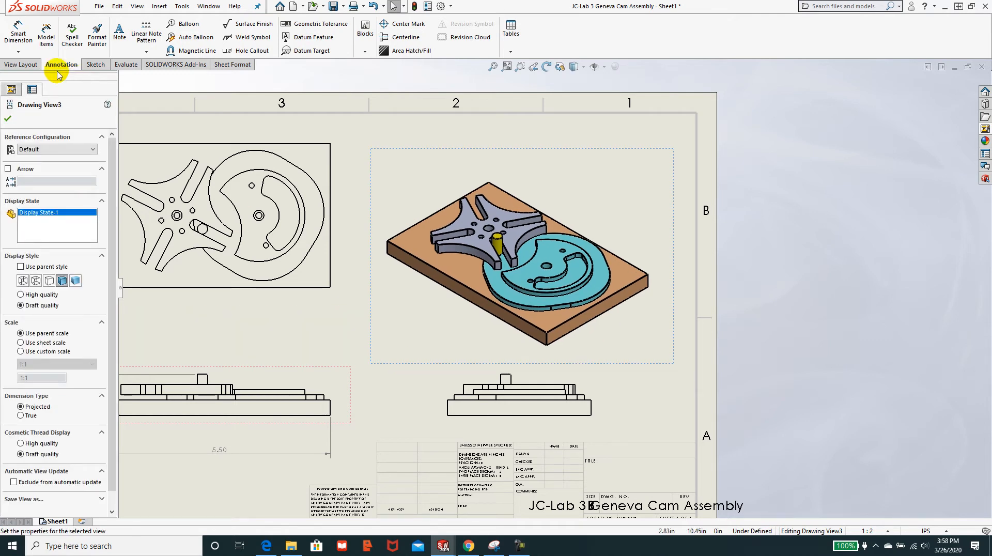
Step: Add item balloons to the base and the wheel in the isometric view, placing them above the assembly
left_click(190, 25)
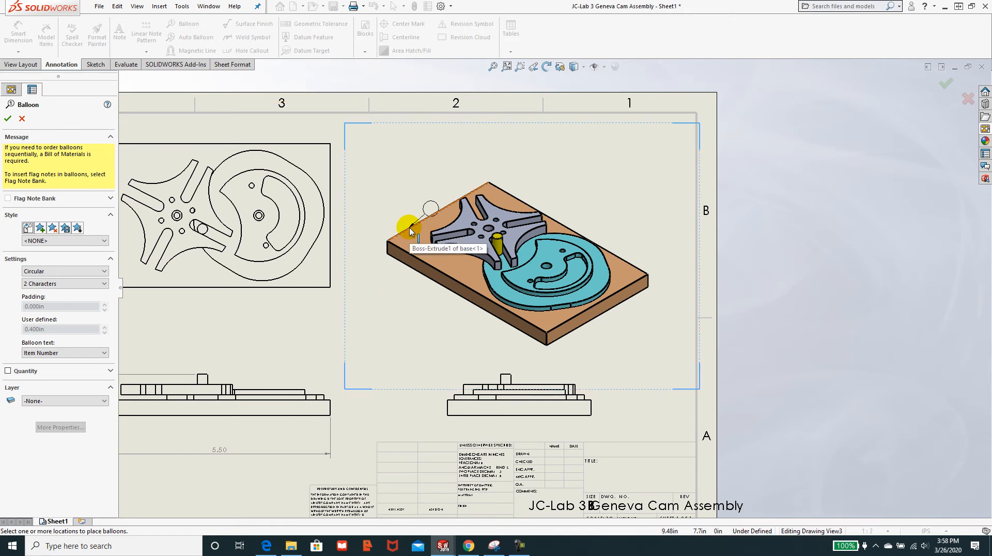
left_click(377, 174)
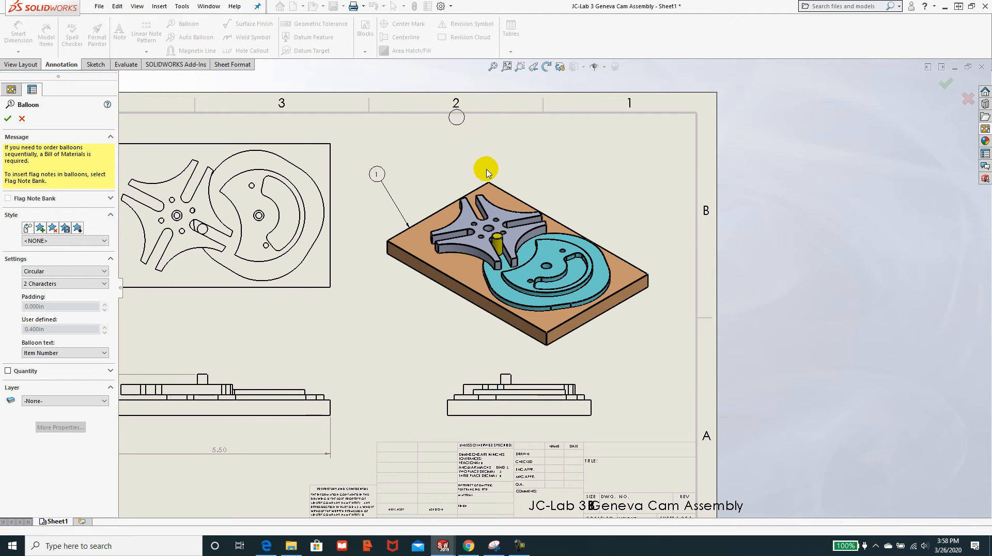
left_click(512, 144)
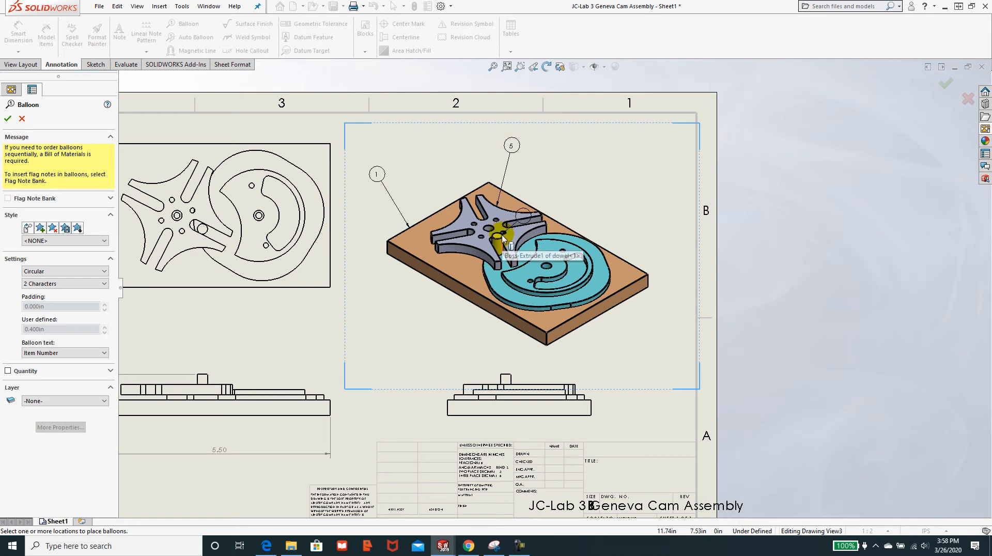
Step: Balloon the dowel and the drive in the isometric view with their item numbers, and finish ballooning
scroll(501, 239, "up", 3)
scroll(516, 254, "down", 6)
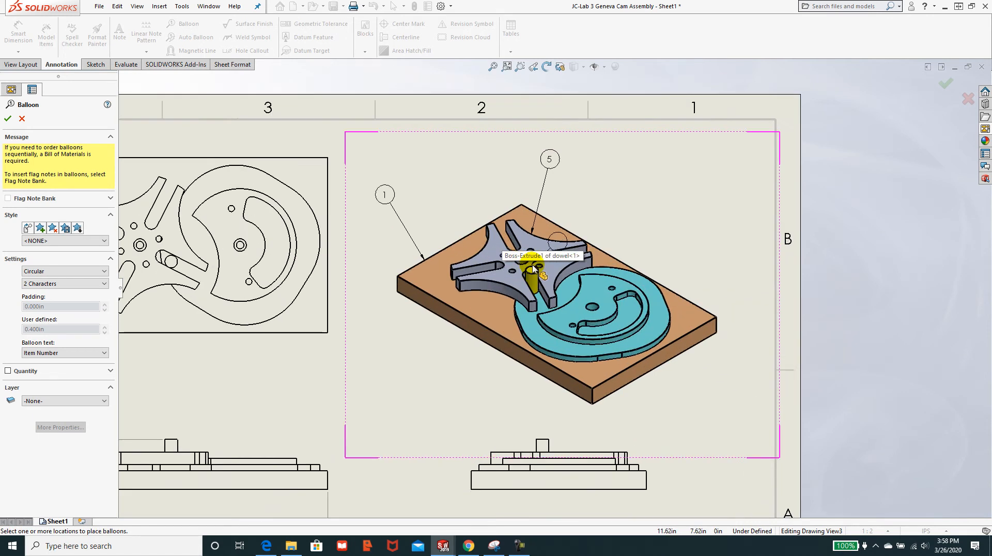
scroll(539, 270, "down", 2)
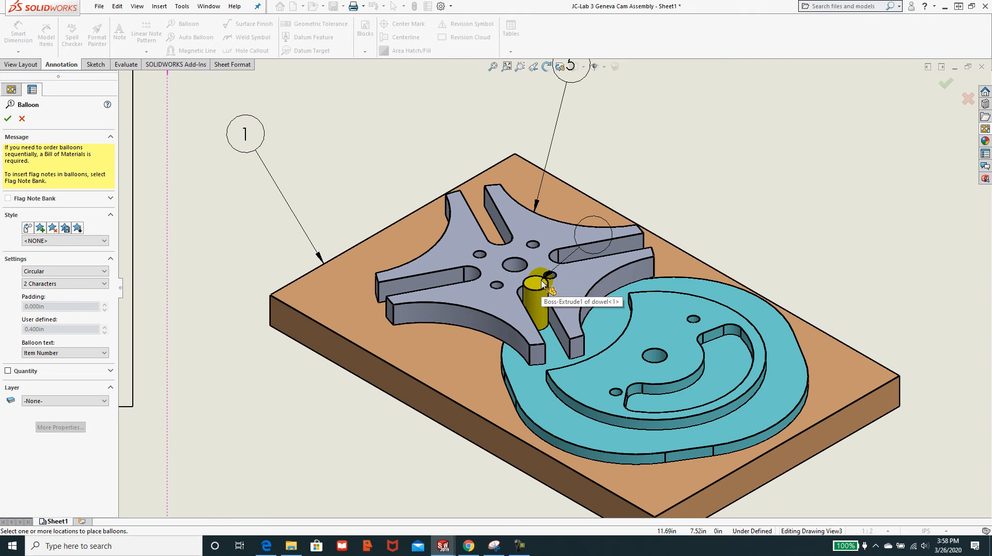
left_click(545, 283)
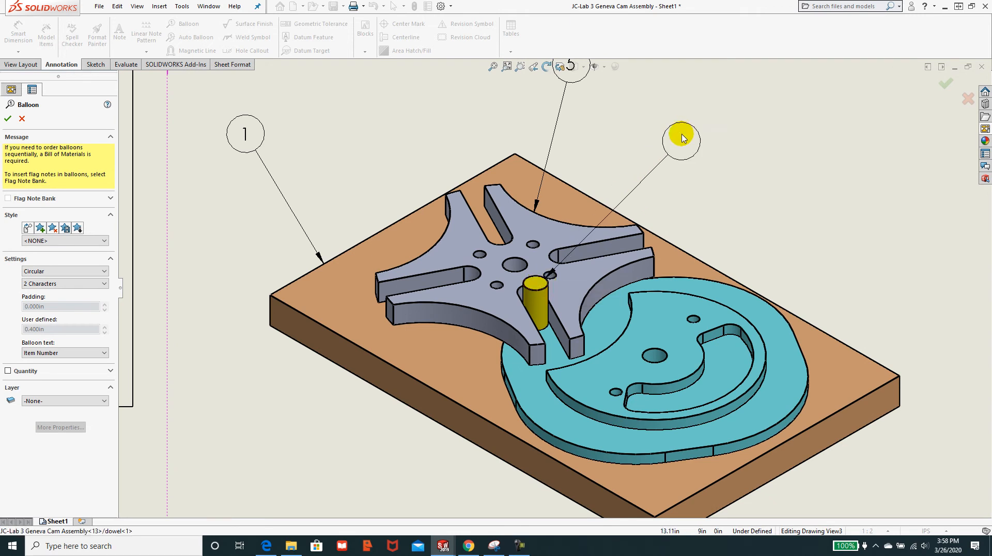
scroll(674, 143, "up", 2)
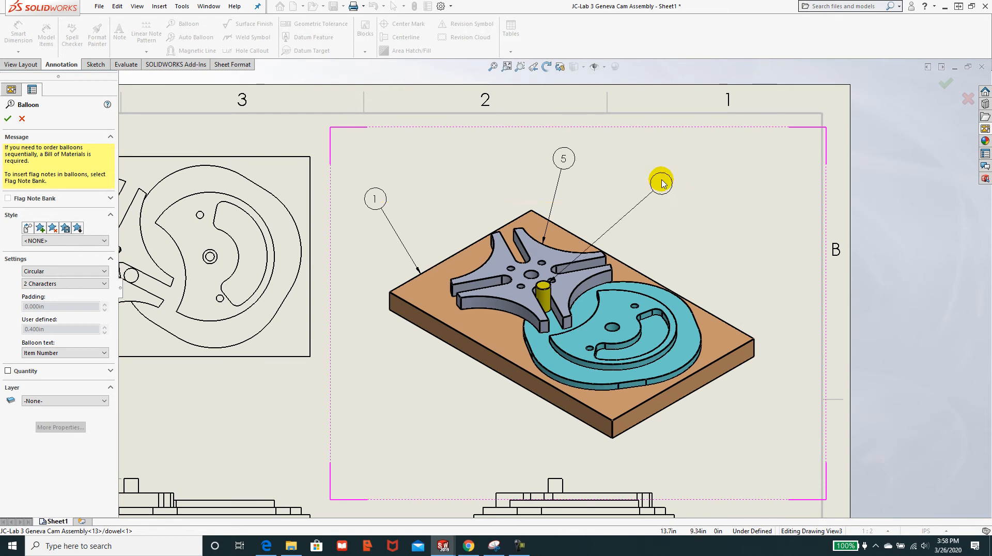
left_click(661, 184)
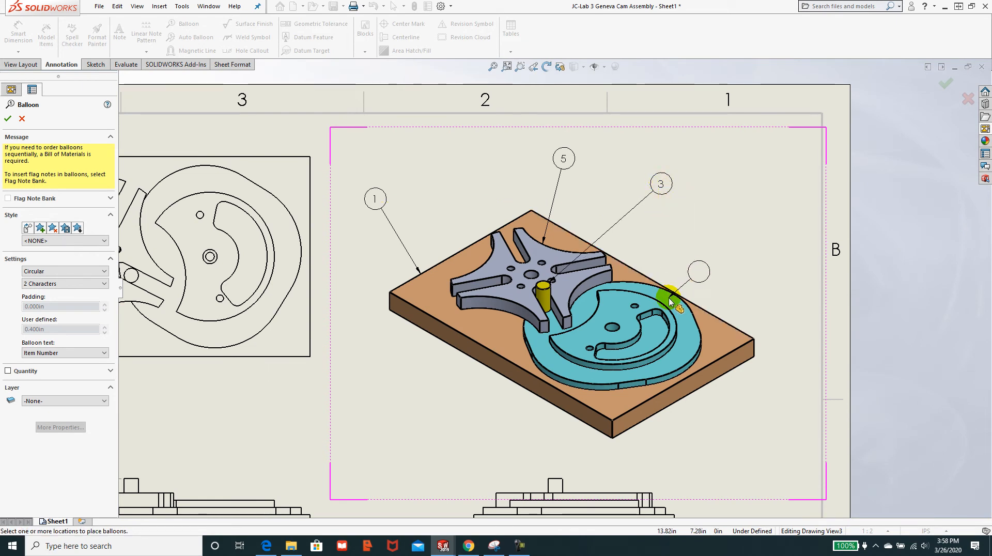
left_click(729, 268)
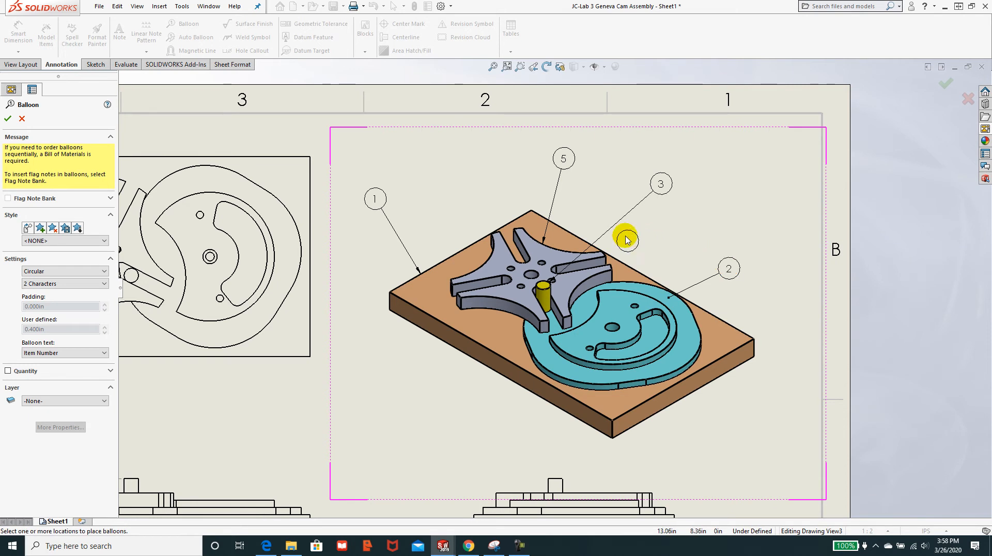
left_click(8, 120)
Step: Move the isometric view with its balloons slightly up and to the right, toward the sheet's upper-right corner
scroll(535, 345, "down", 2)
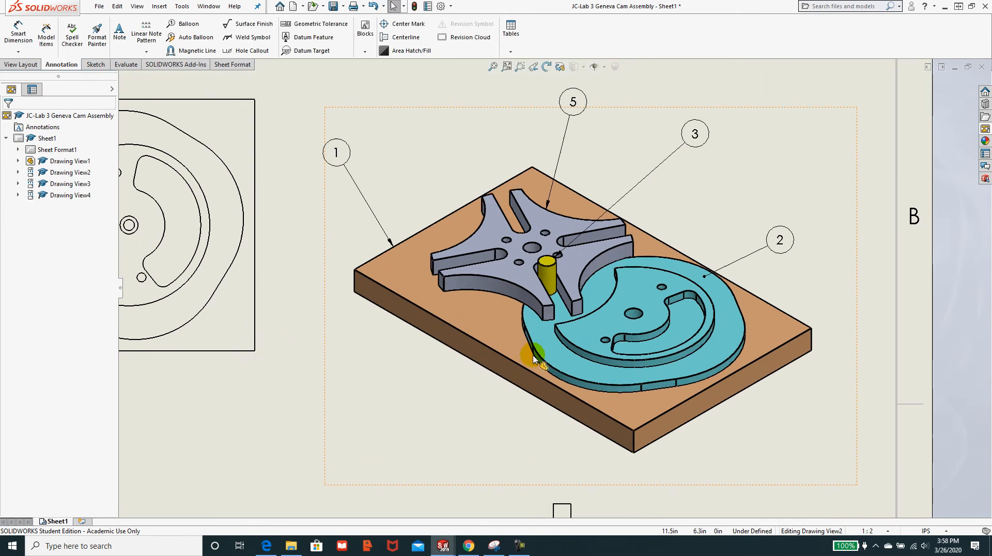
scroll(463, 364, "up", 3)
scroll(463, 362, "up", 2)
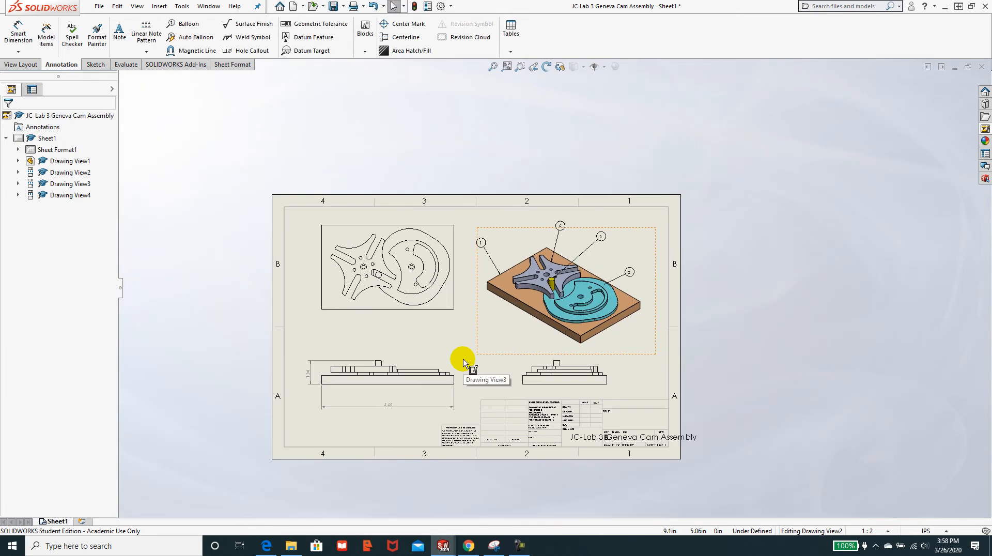
scroll(469, 357, "down", 2)
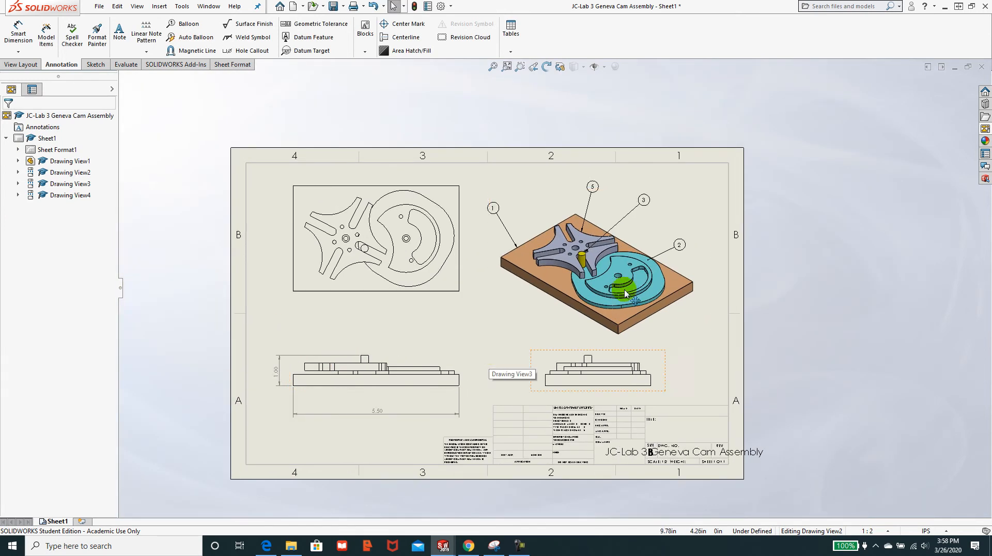
left_click(668, 196)
left_click_drag(669, 191, 687, 185)
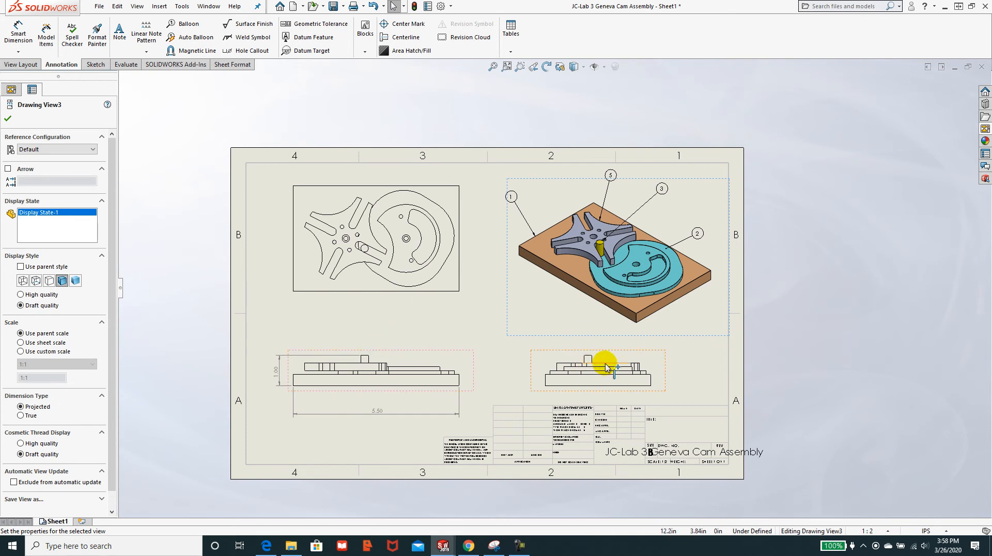
Step: Delete the right side view beneath the isometric view
right_click(666, 374)
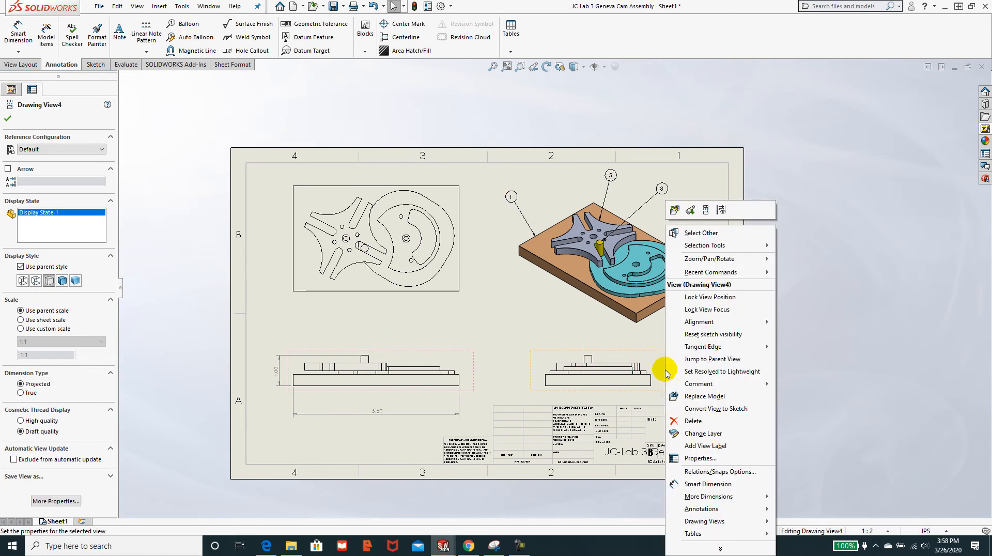
left_click(693, 421)
left_click(562, 236)
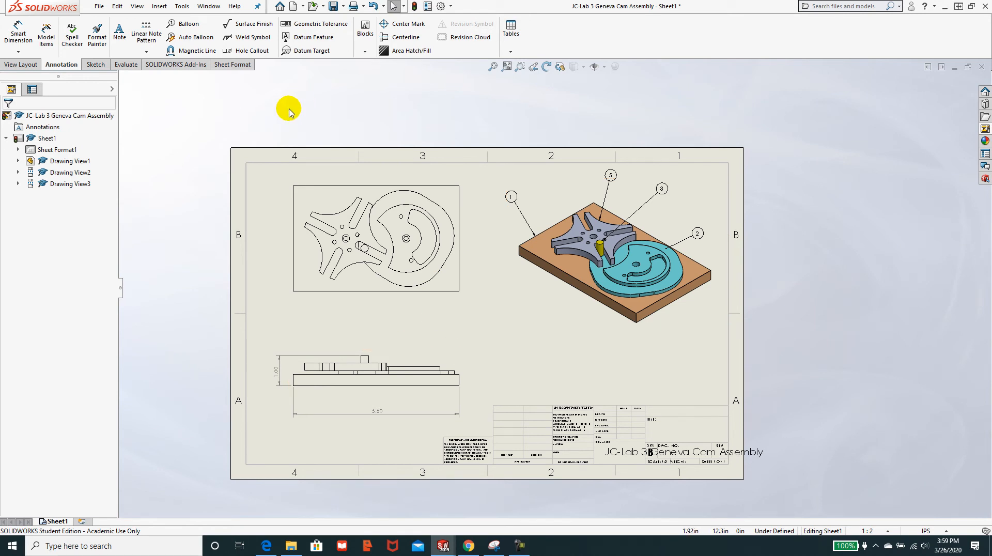
Step: Insert a top-level bill of materials from the isometric view with the bom-standard template, placed directly above the title block against the right border
left_click(510, 52)
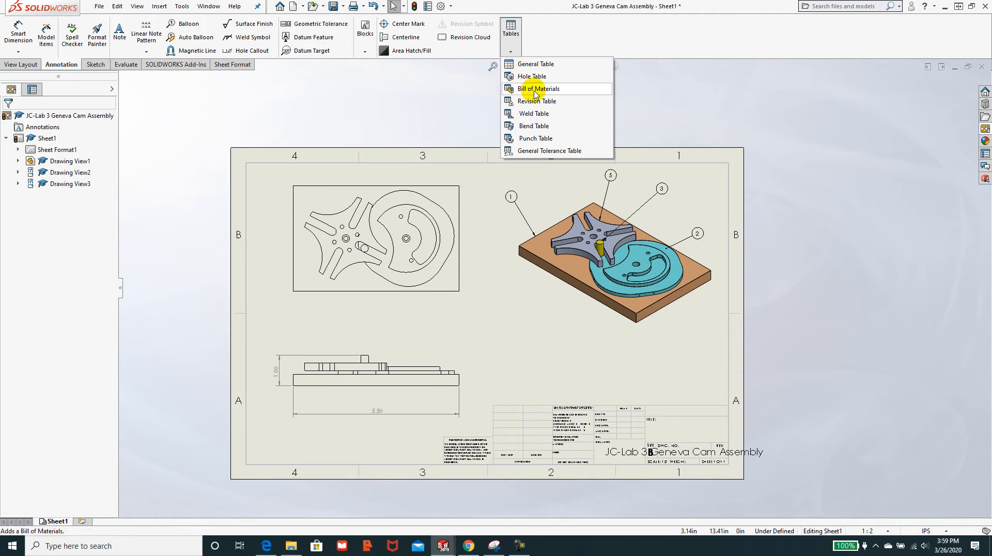
left_click(535, 89)
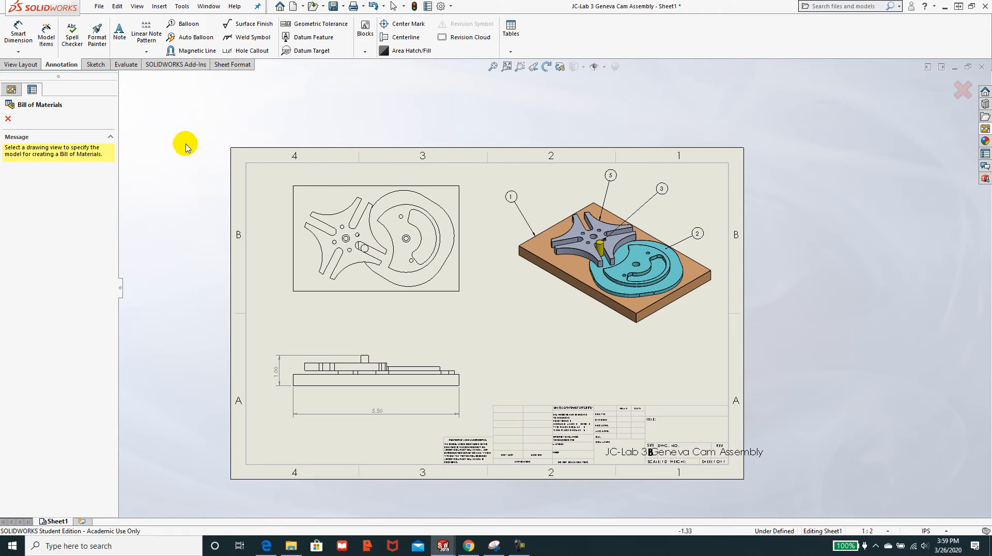
left_click(575, 328)
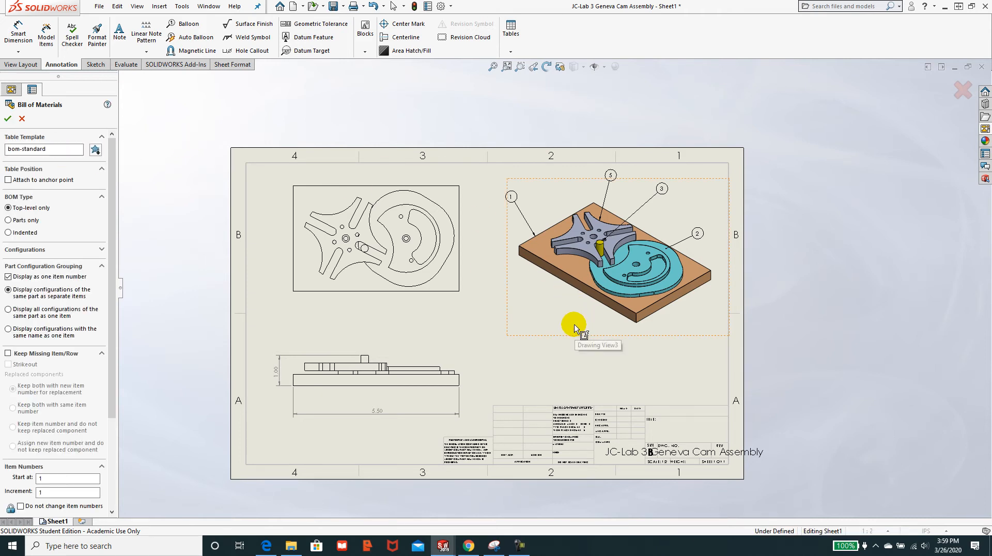
left_click(8, 121)
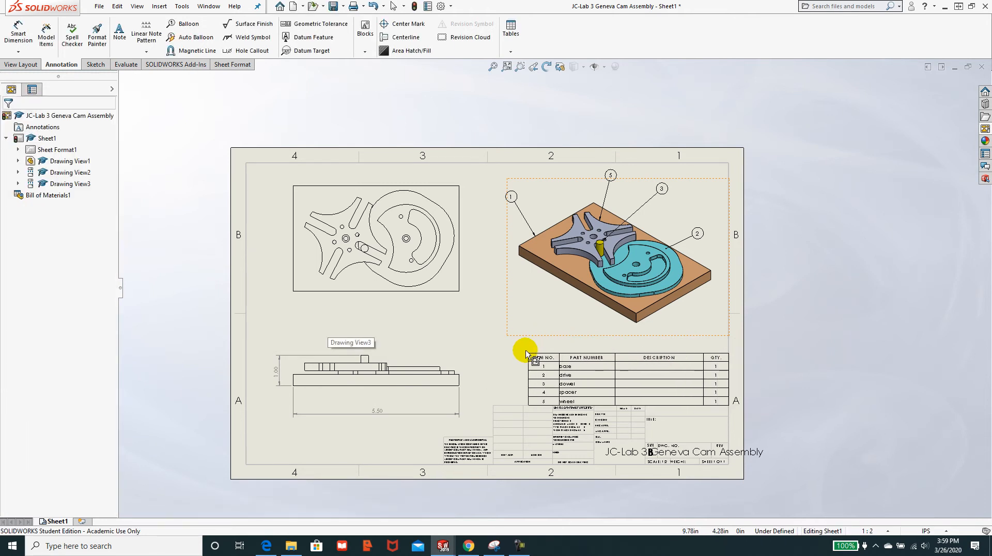
scroll(501, 345, "up", 1)
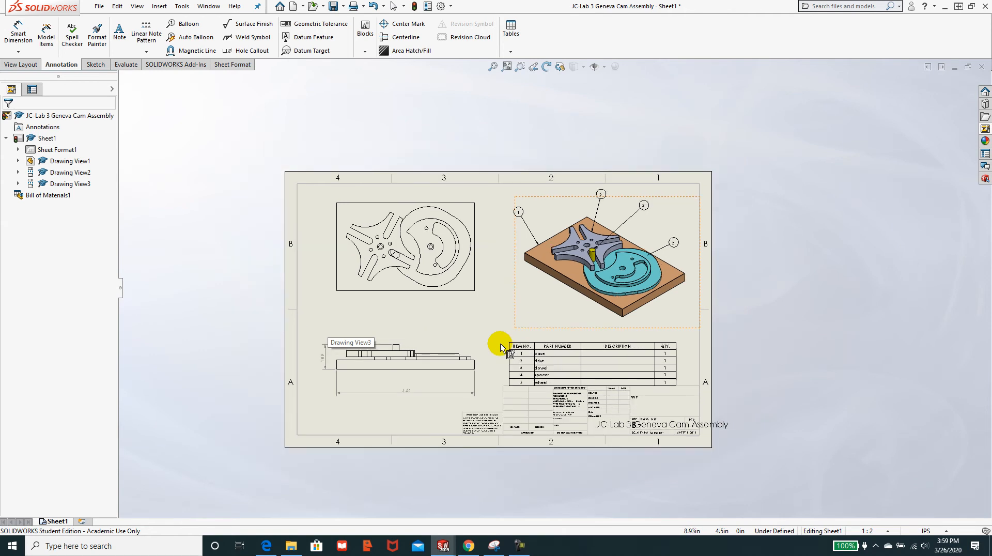
scroll(503, 348, "up", 1)
scroll(511, 346, "down", 4)
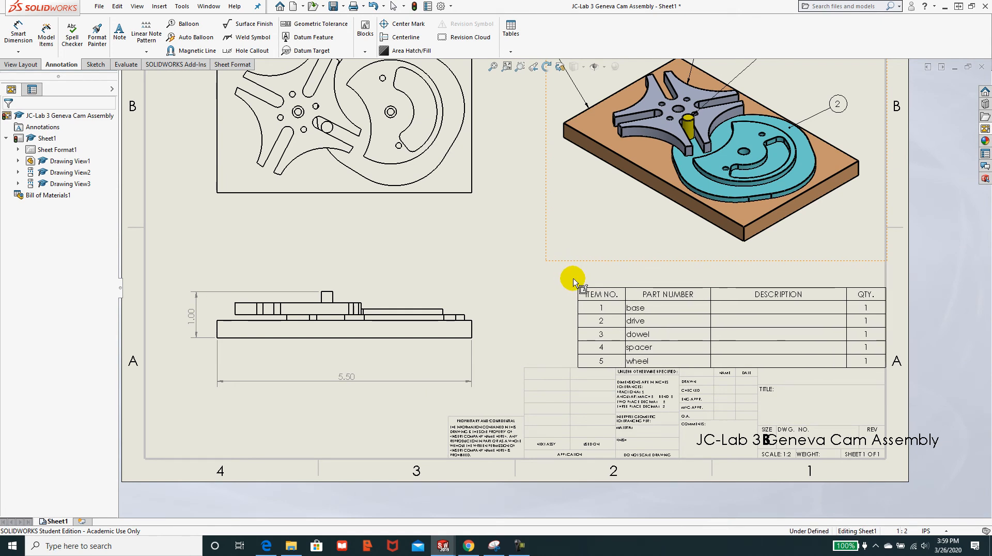
left_click(573, 280)
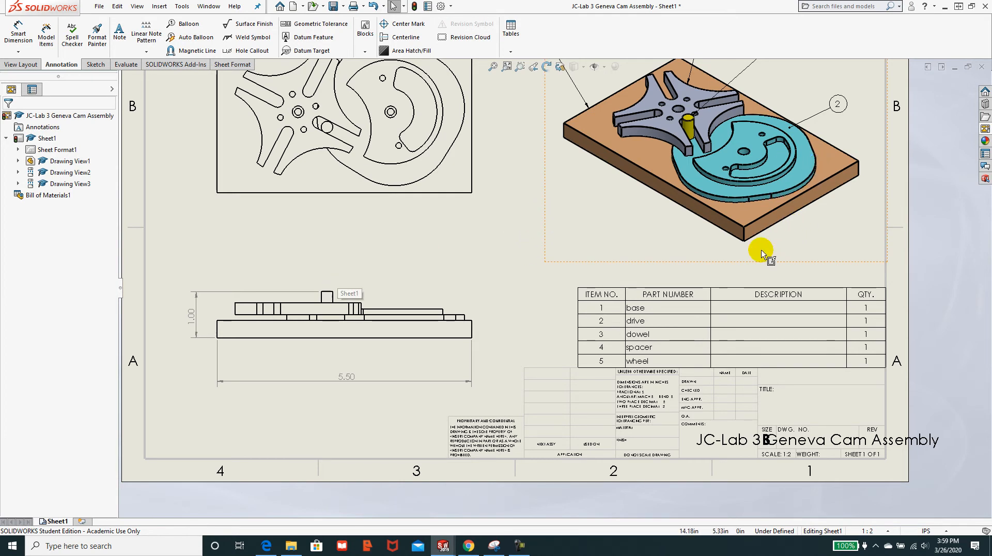
Step: Compare the isometric view's balloon numbers with the items in the bill of materials and review the sheet layout
key("f")
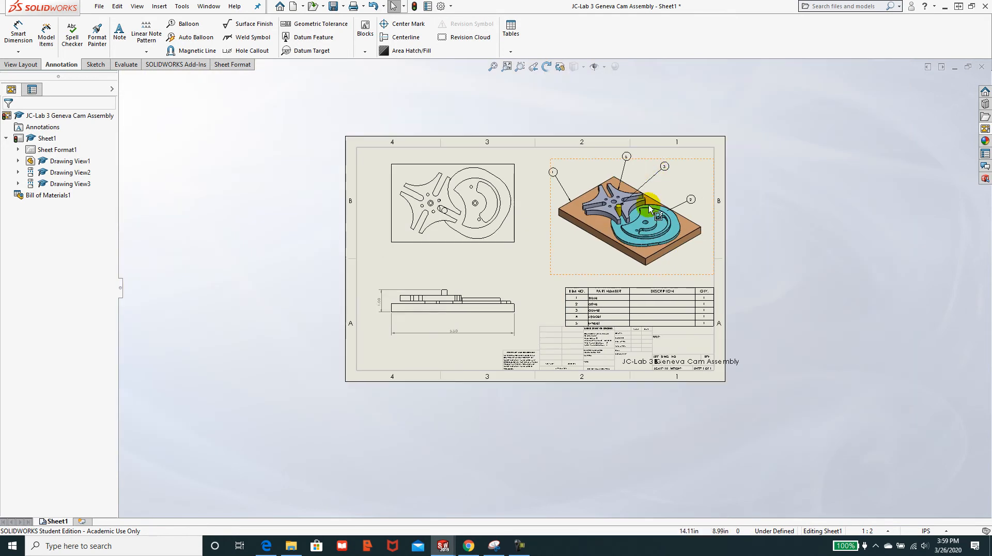
scroll(556, 410, "down", 4)
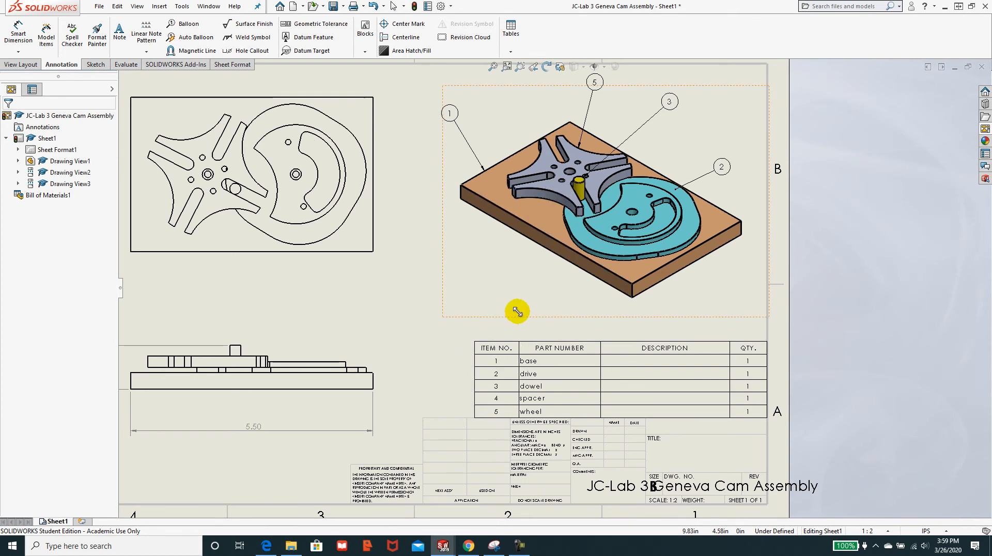
scroll(504, 284, "down", 1)
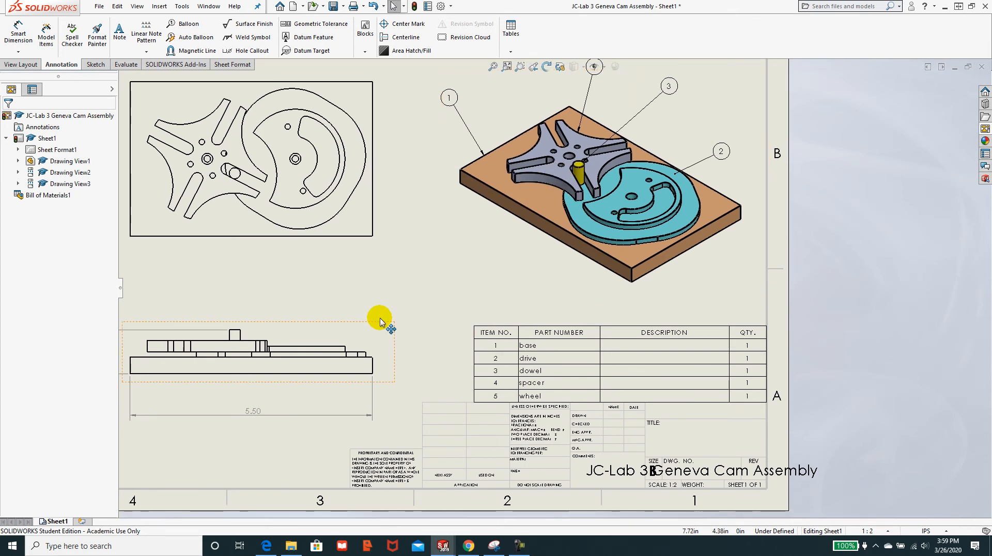
scroll(314, 311, "down", 2)
scroll(537, 284, "up", 3)
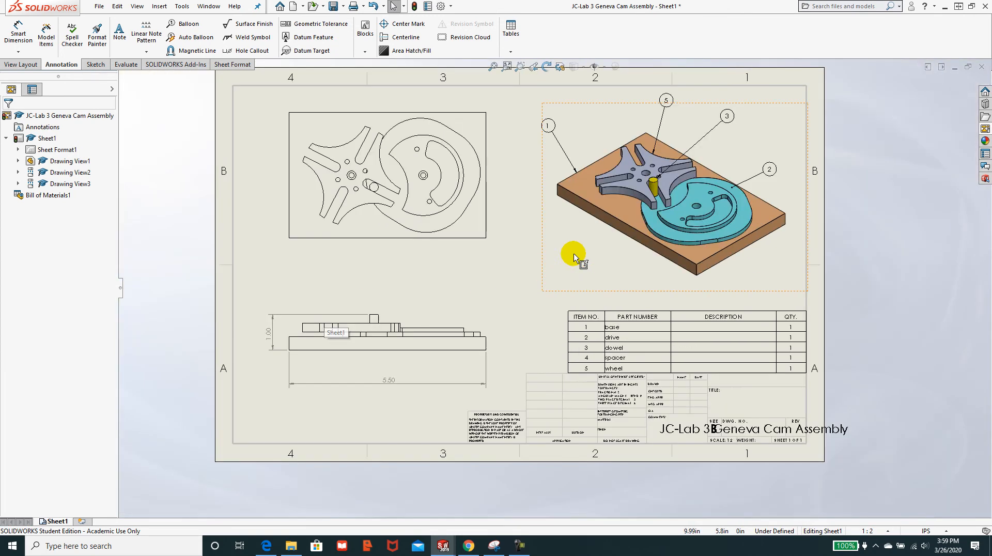
scroll(624, 211, "down", 2)
scroll(624, 211, "down", 1)
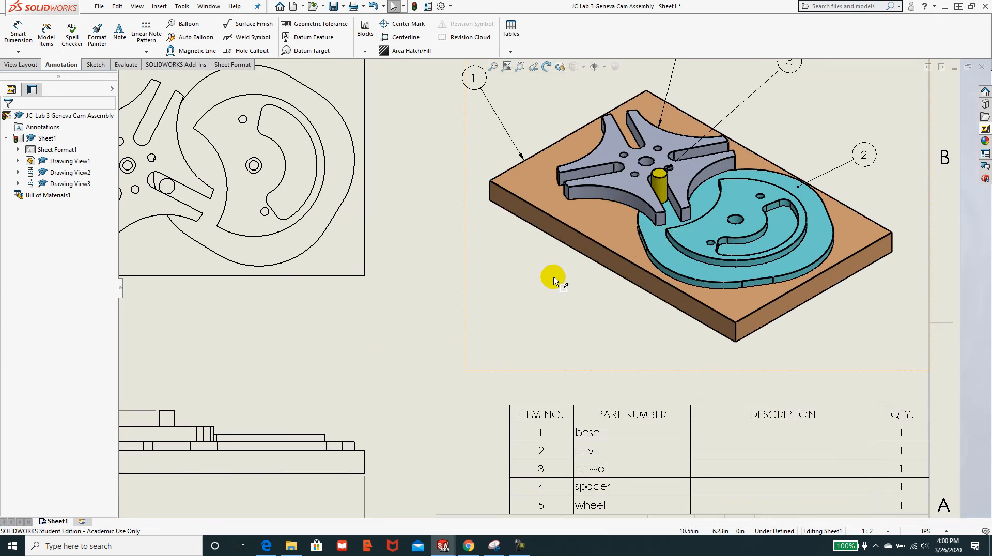
Step: Try an extra item balloon on the wheel, placed off the base's lower-left edge in the isometric view, and discard it
mouse_move(567, 277)
middle_mouse_down()
mouse_move(576, 257)
mouse_move(551, 272)
middle_mouse_up()
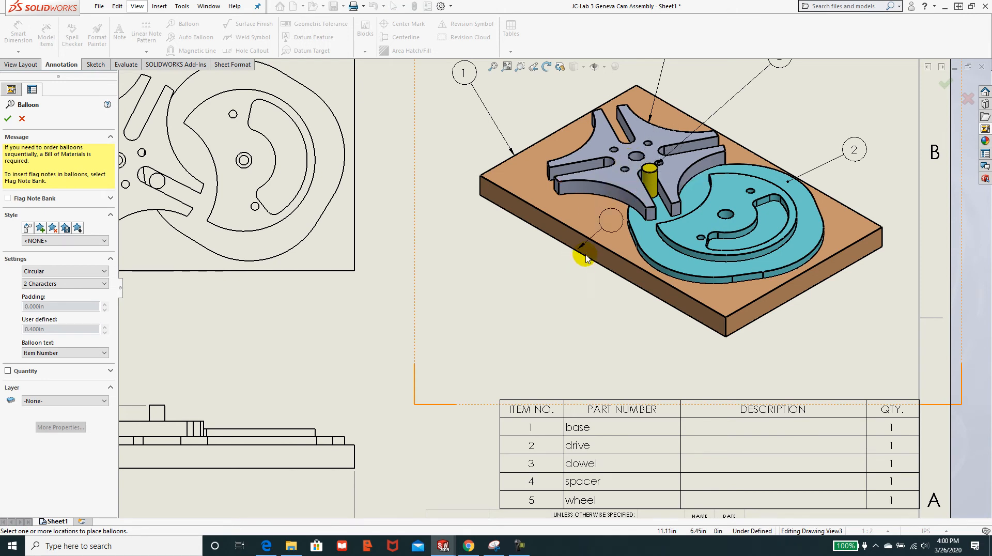
middle_click_drag(562, 276, 567, 266)
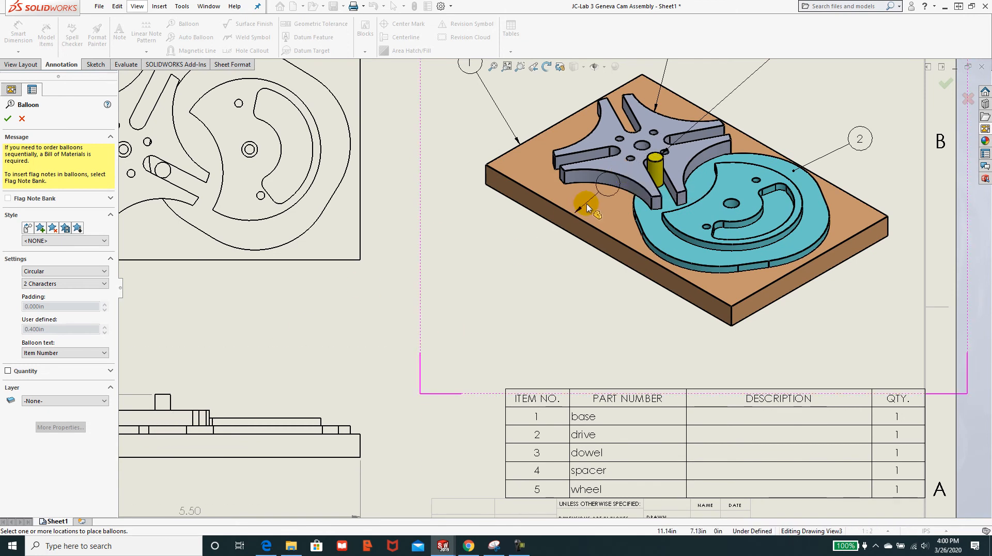
left_click(634, 168)
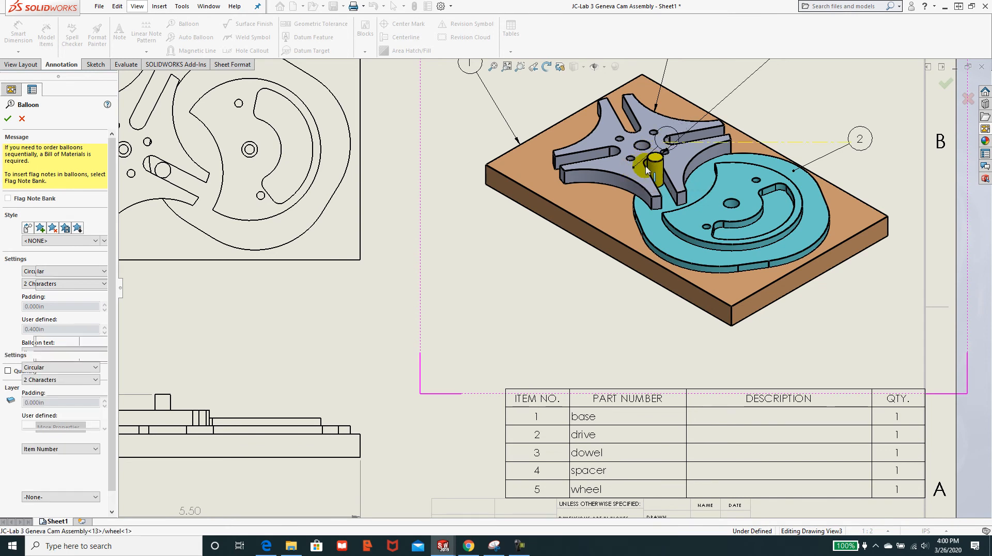
left_click(513, 268)
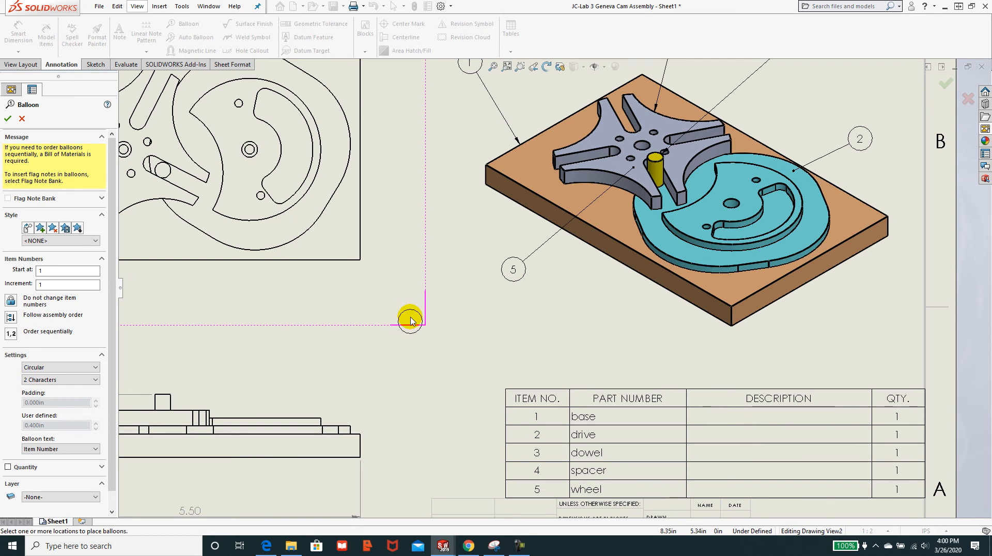
key("Escape")
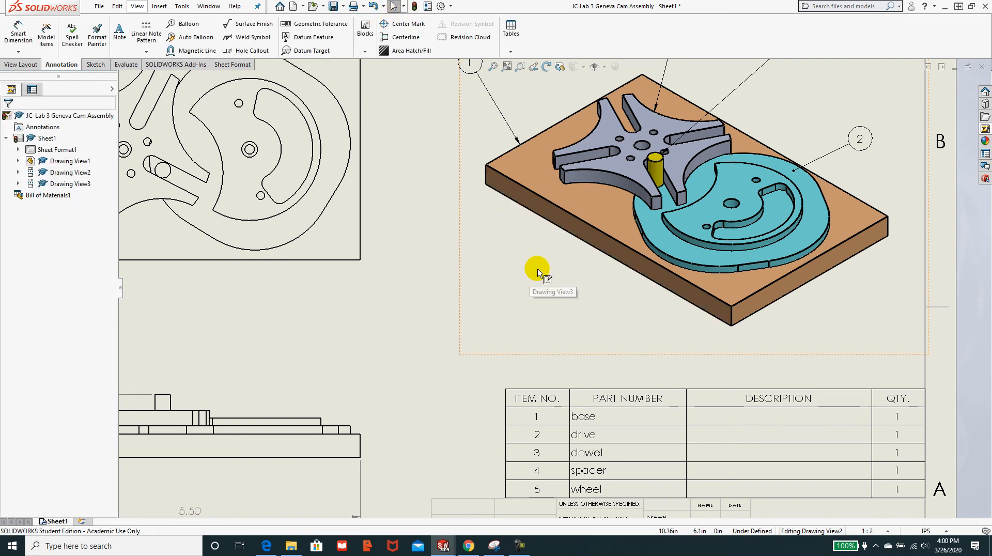
scroll(260, 290, "up", 2)
scroll(285, 299, "down", 1)
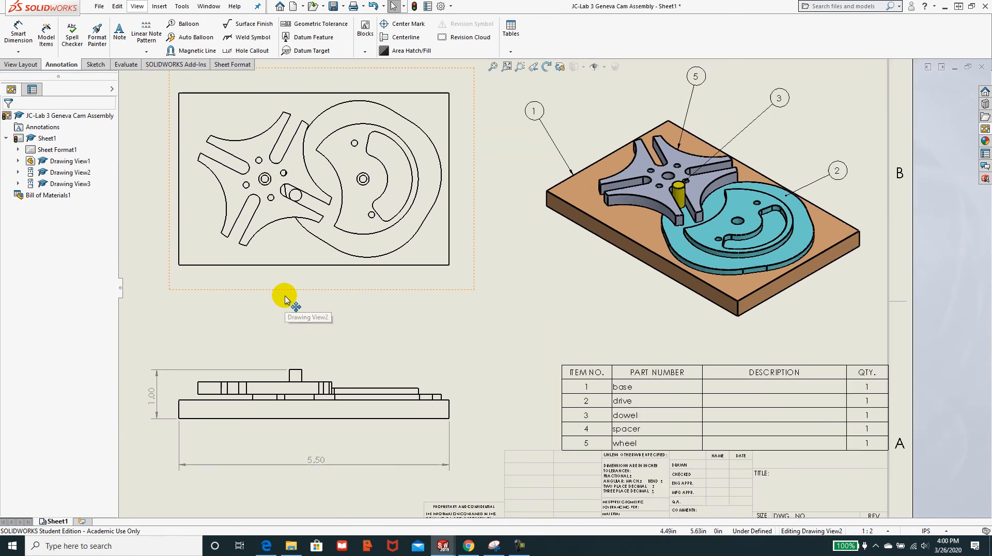
scroll(283, 367, "up", 3)
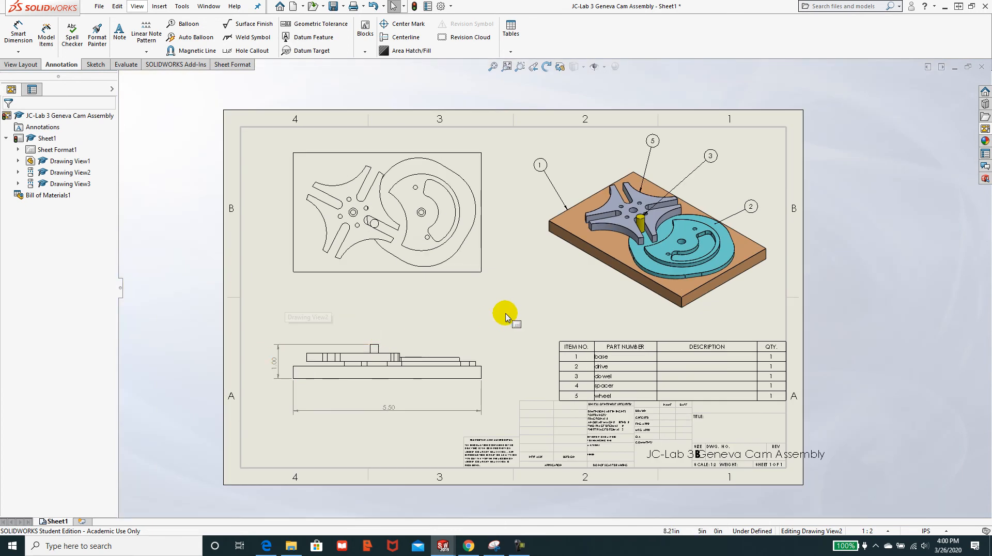
scroll(568, 292, "down", 3)
scroll(622, 252, "up", 3)
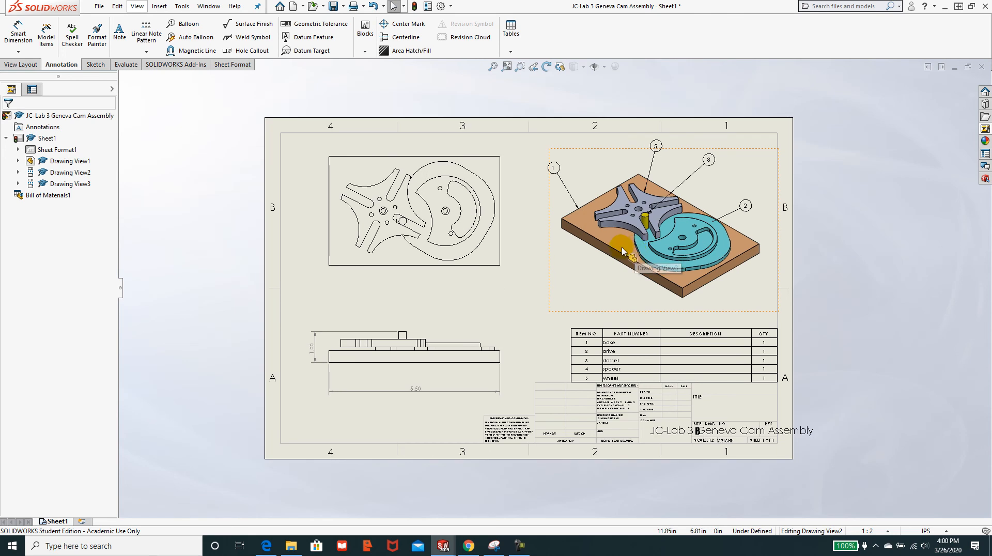
Step: Set the isometric view's display style to Hidden Lines Visible
left_click(580, 288)
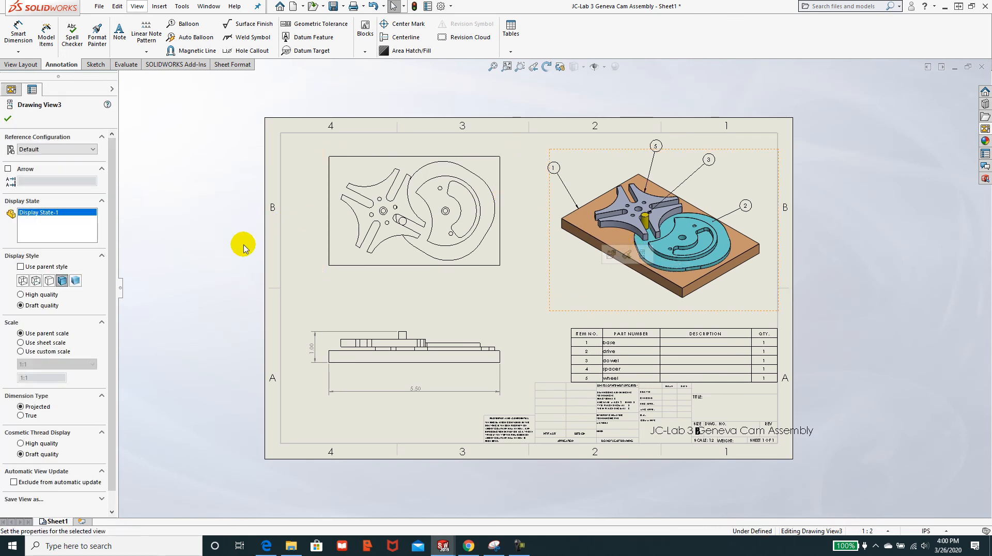
left_click(25, 282)
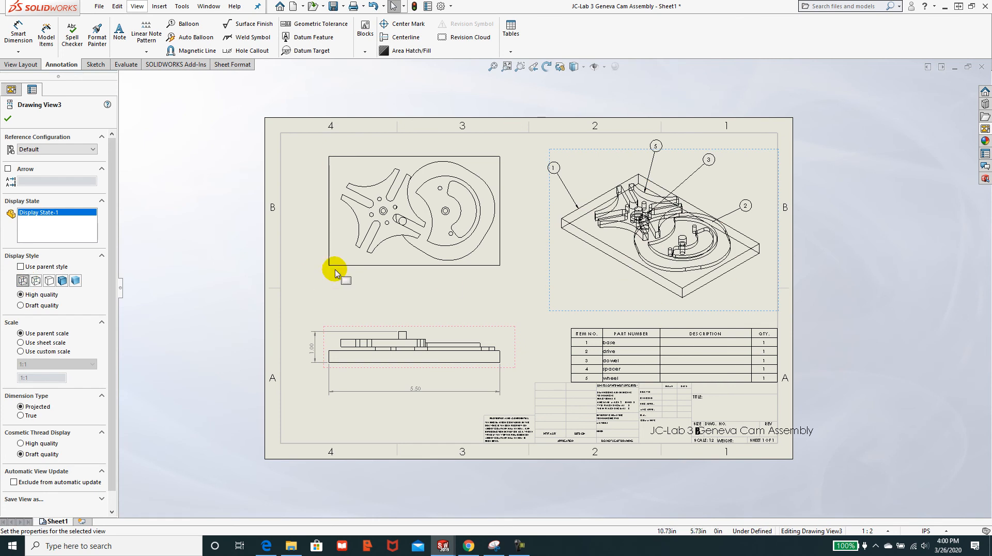
left_click(36, 283)
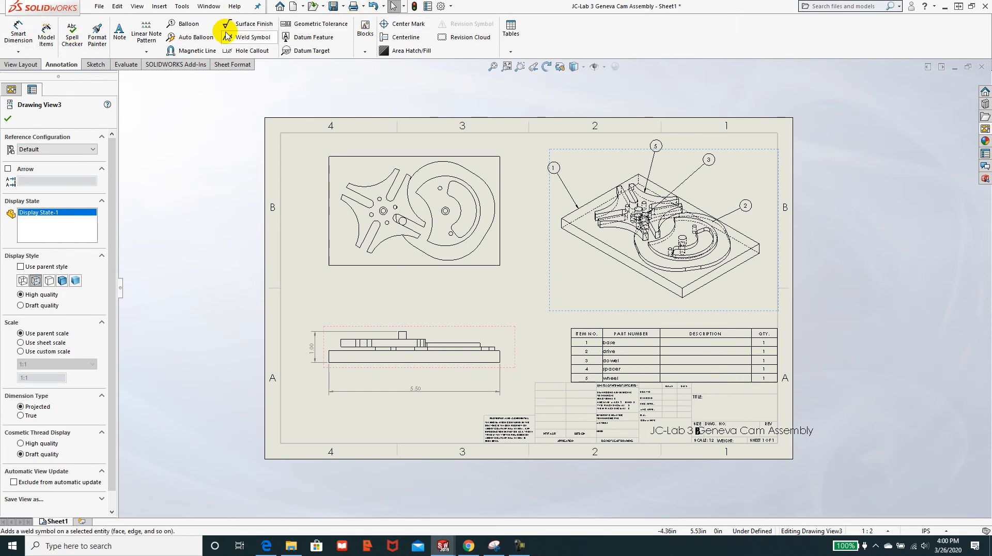
Step: Attach an item balloon to the hidden spacer beneath the wheel, placed off the base's lower-left edge in the isometric view
left_click(189, 23)
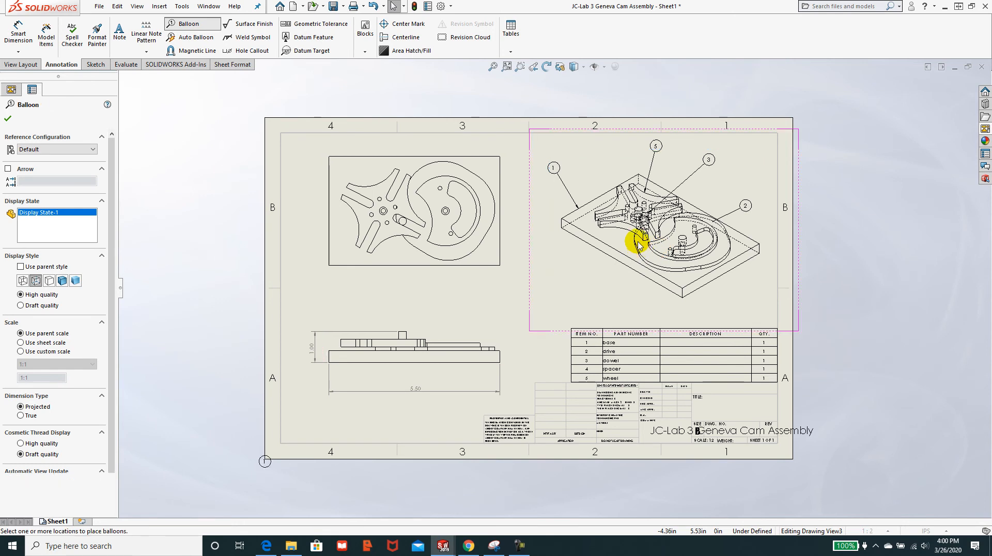
scroll(641, 245, "down", 6)
scroll(597, 242, "down", 4)
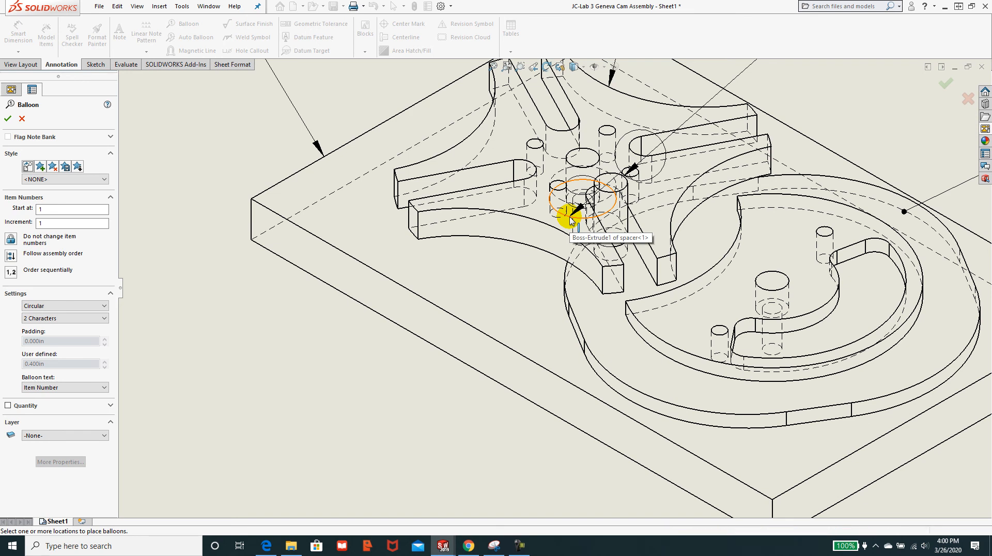
left_click(568, 221)
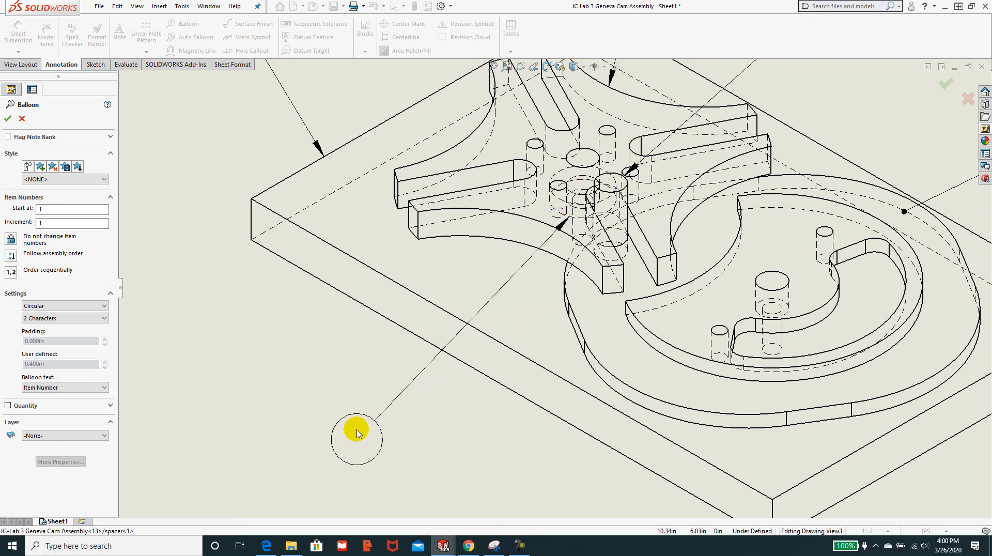
left_click(355, 432)
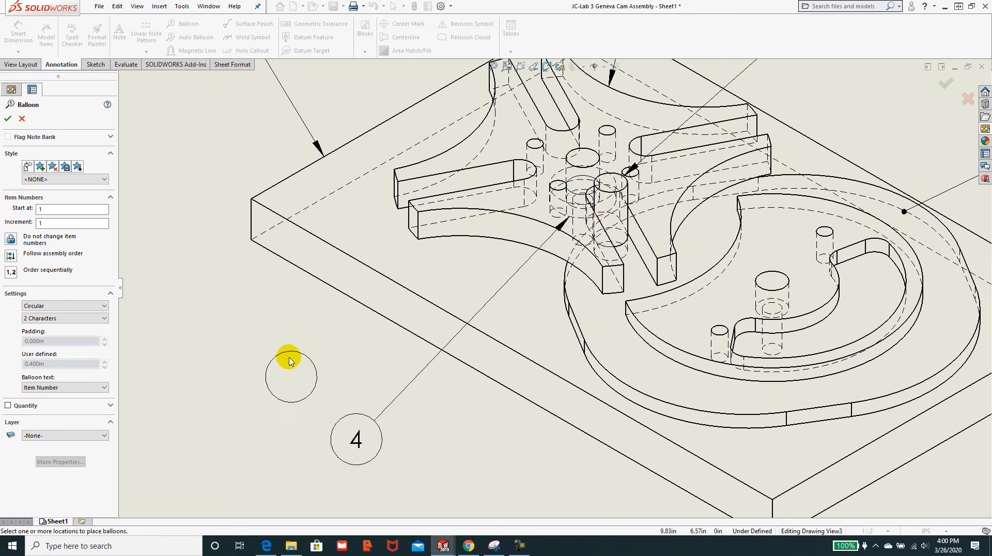
left_click(7, 120)
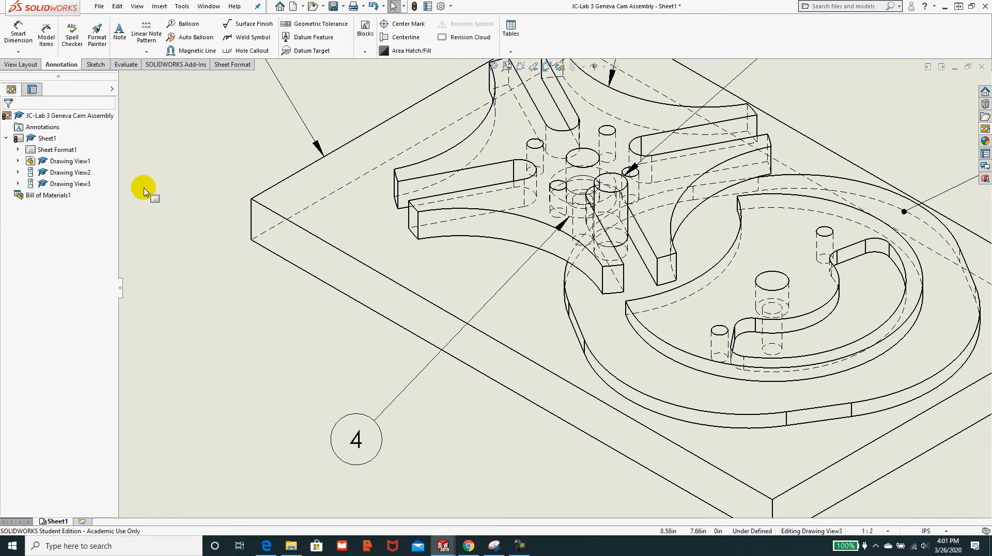
Step: Set the isometric view's display style back to Shaded With Edges
scroll(299, 288, "down", 3)
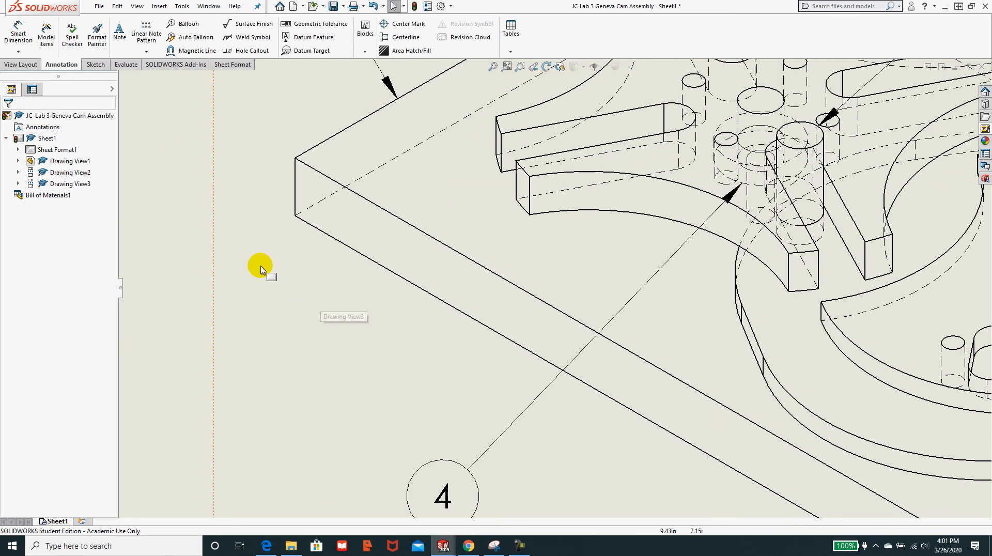
left_click(213, 264)
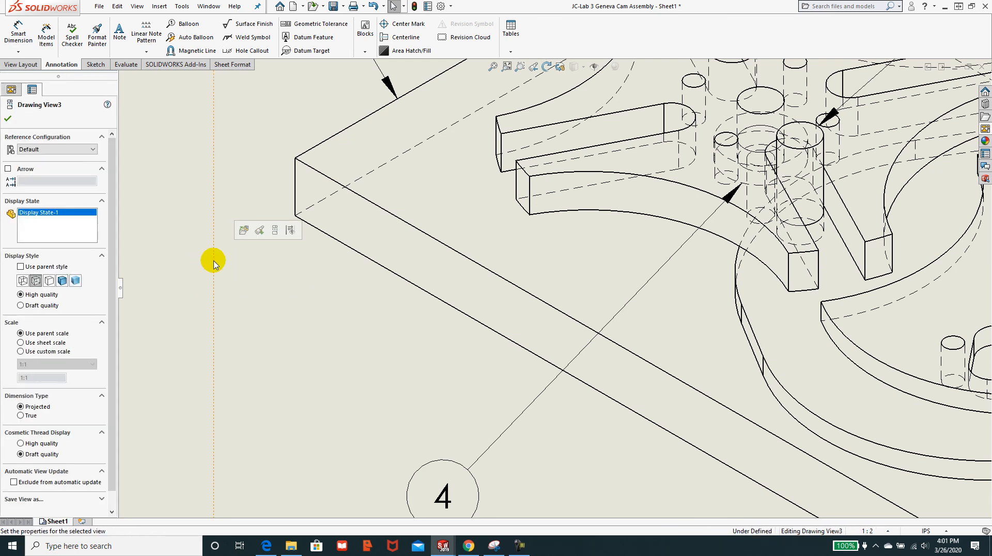
left_click(62, 280)
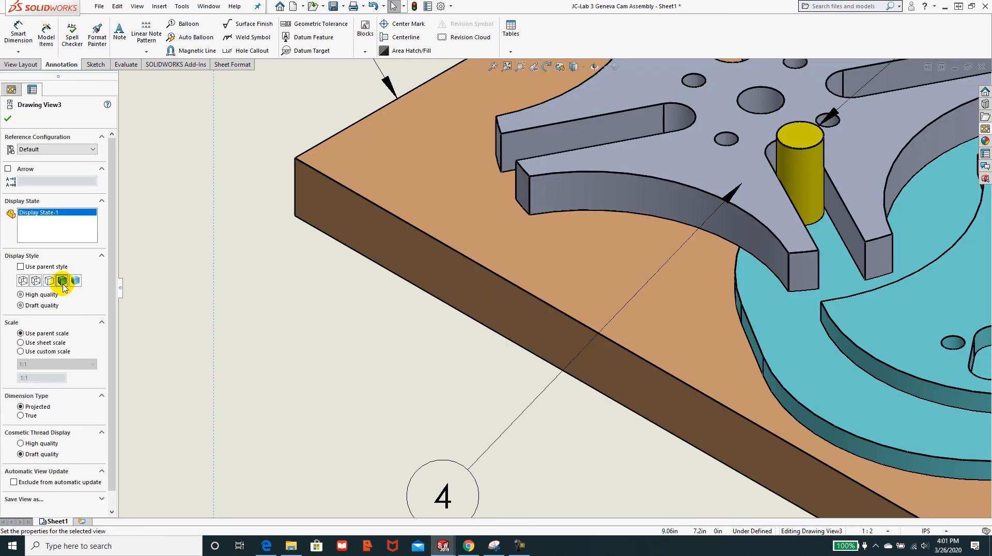
left_click(8, 120)
scroll(476, 323, "down", 3)
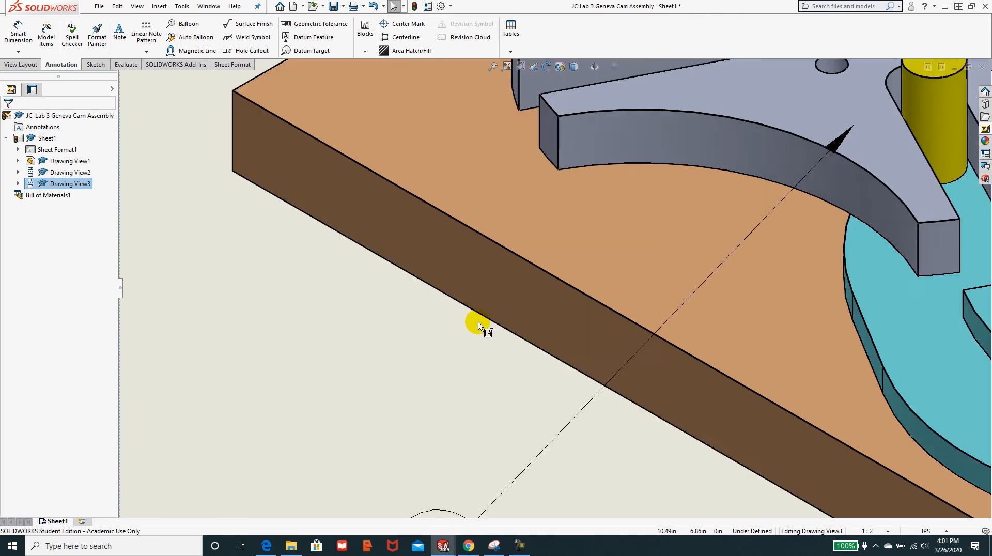
scroll(480, 324, "up", 6)
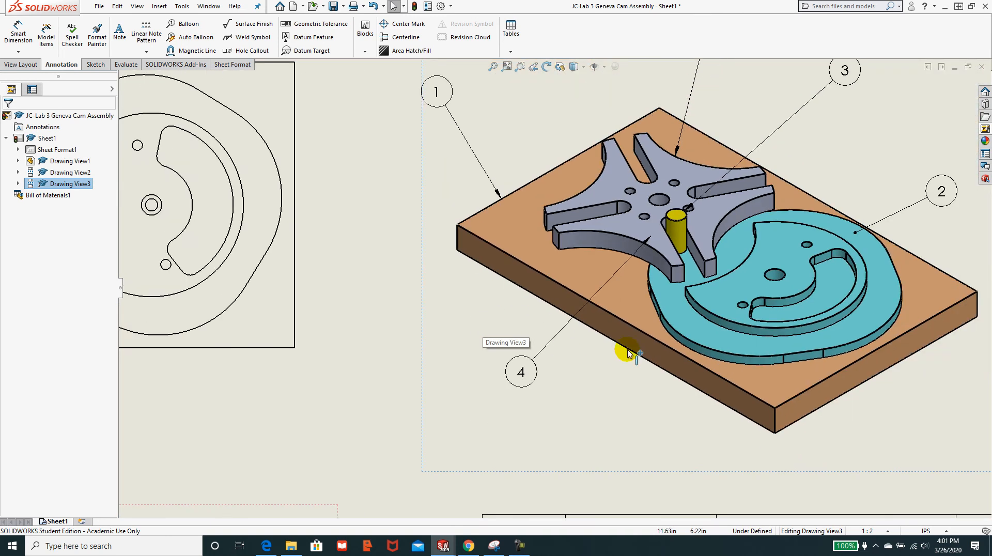
scroll(656, 409, "up", 2)
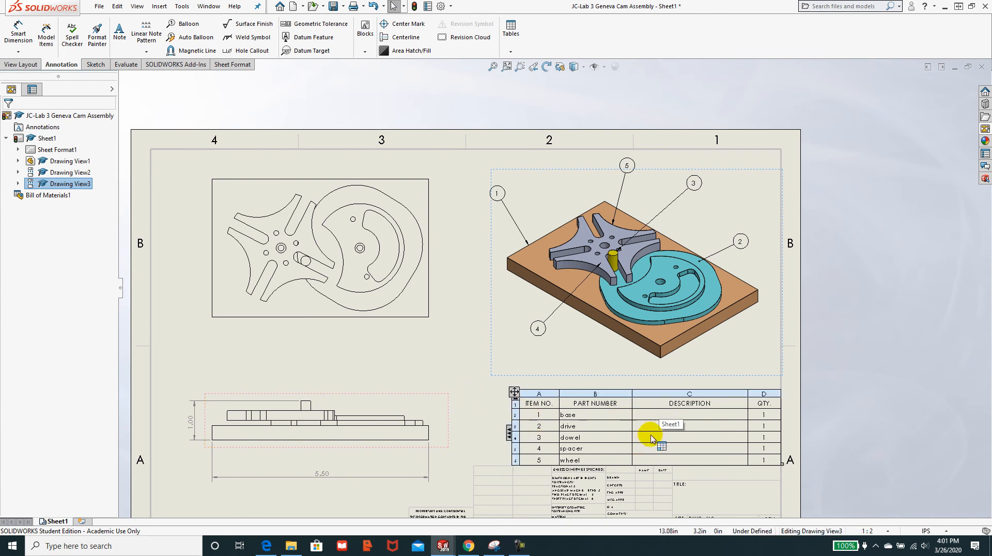
Step: Open the sheet format for editing to make the title block accessible
left_click(893, 409)
mouse_move(877, 407)
middle_mouse_down()
mouse_move(815, 332)
mouse_move(803, 271)
middle_mouse_up()
scroll(667, 384, "down", 1)
scroll(666, 387, "down", 4)
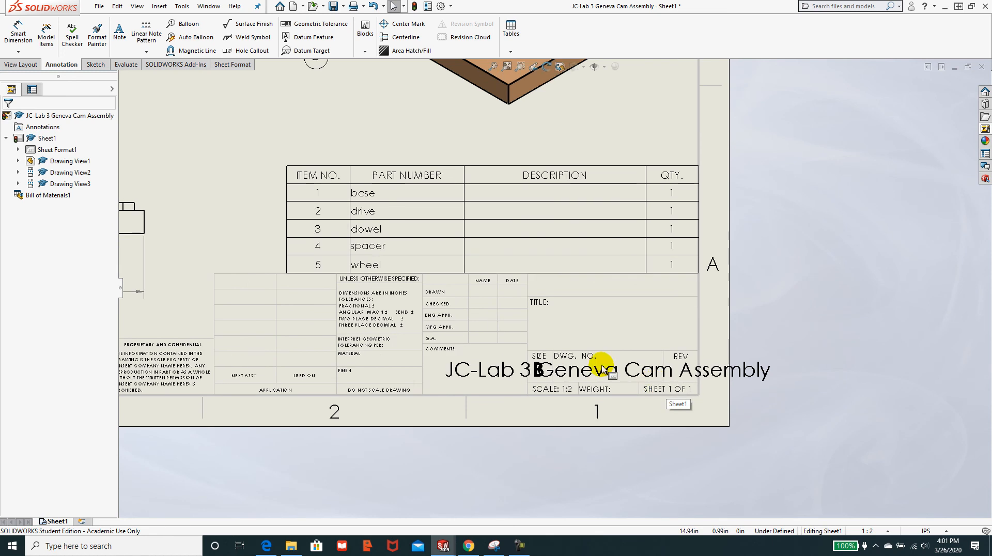
right_click(49, 145)
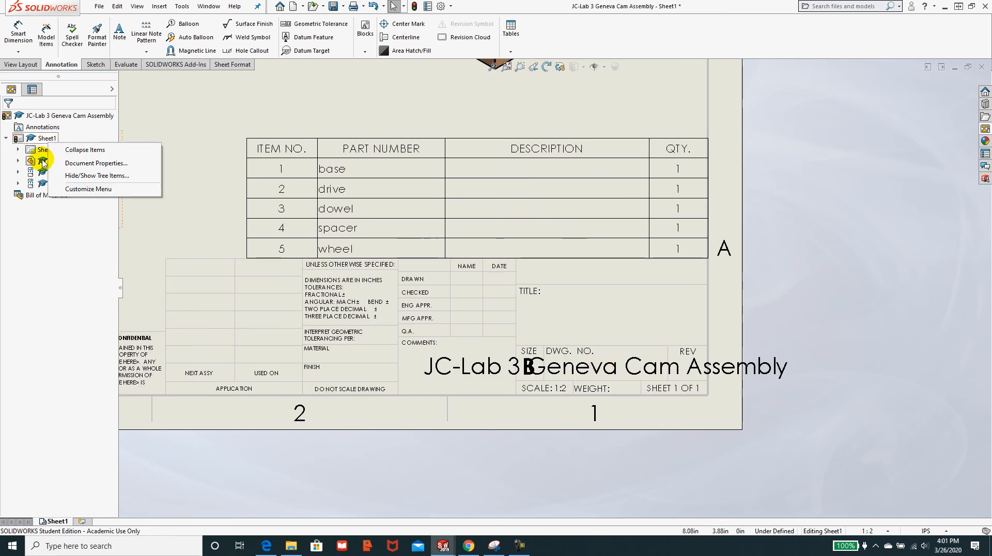
left_click(41, 149)
right_click(42, 149)
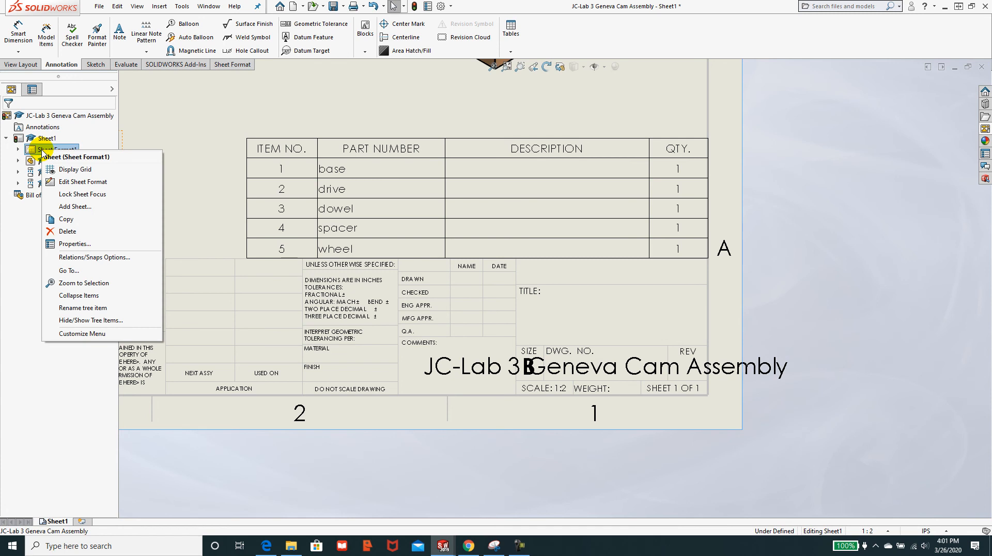
left_click(82, 183)
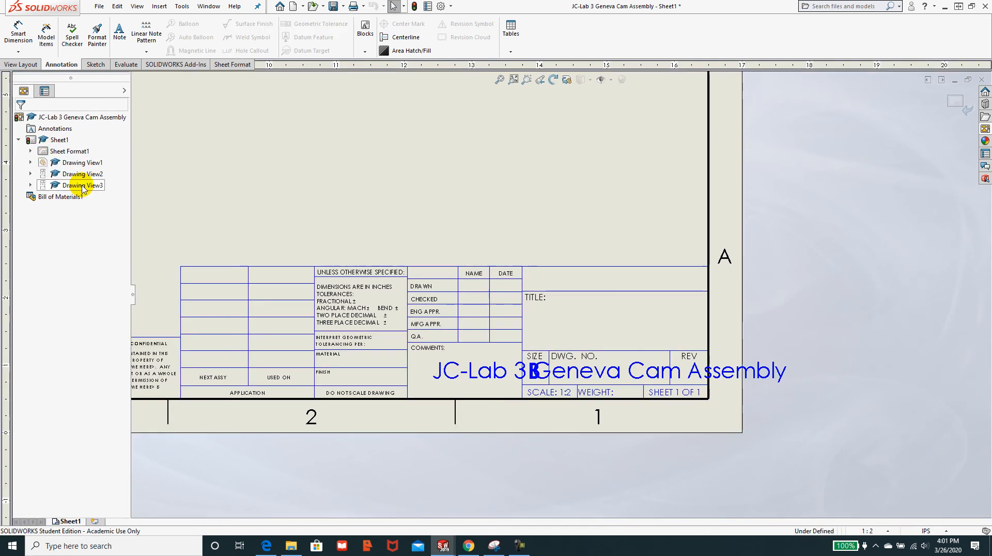
Step: Fill the blank company name note above the title with "Industrial Design"
left_click(615, 282)
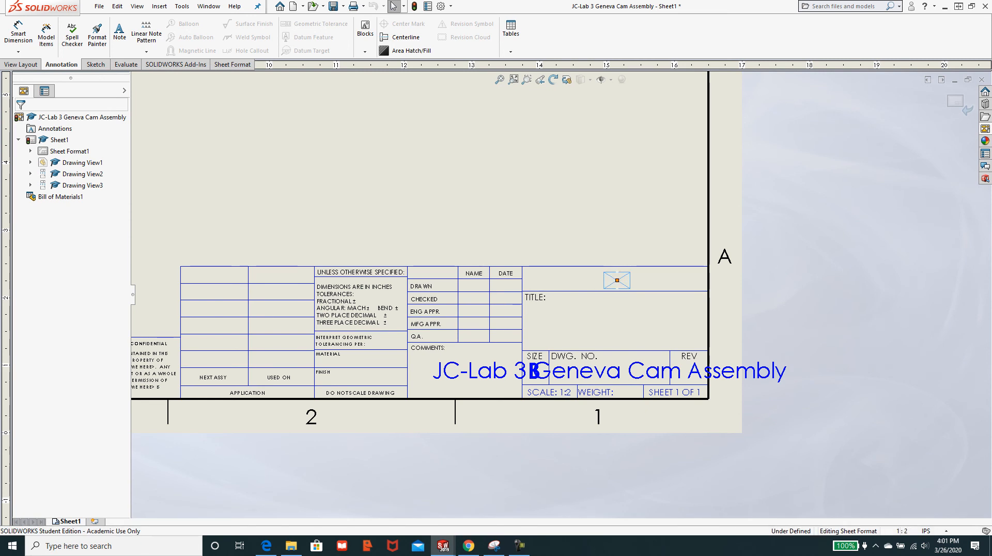
double_click(618, 282)
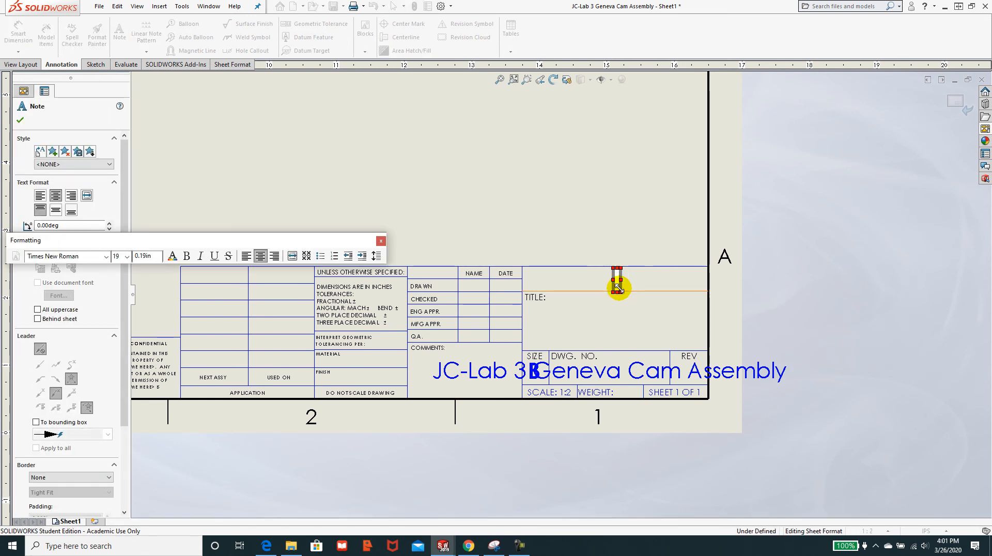
type("dustrial Design")
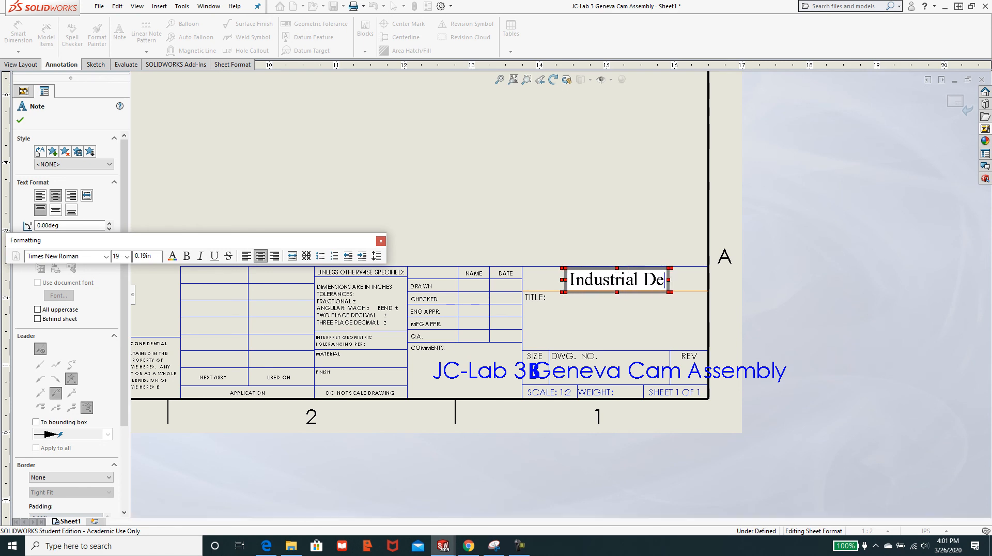
left_click(617, 329)
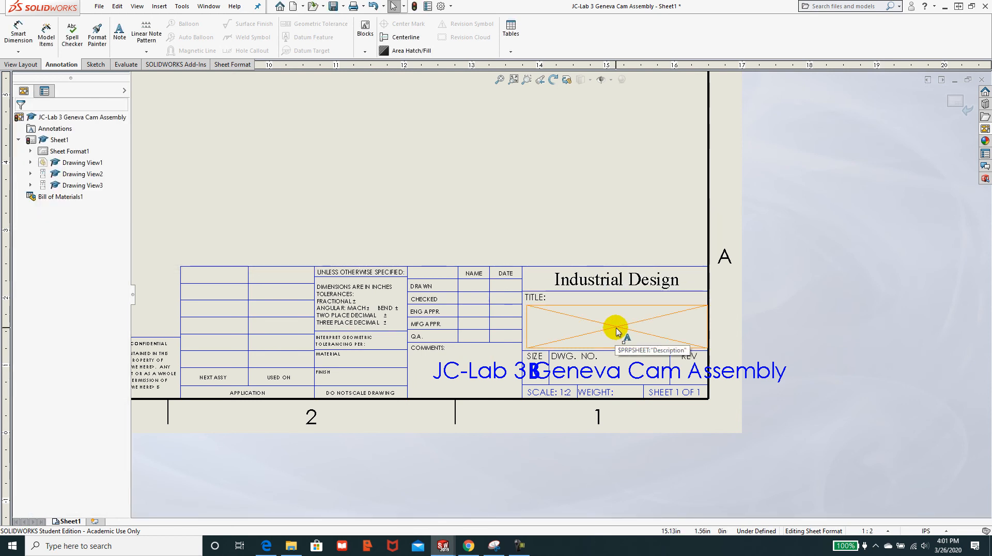
Step: Enter "Geneva CAM" as the drawing title in the title block
double_click(617, 328)
type("Geneve")
key("BackSpace")
type("a JC")
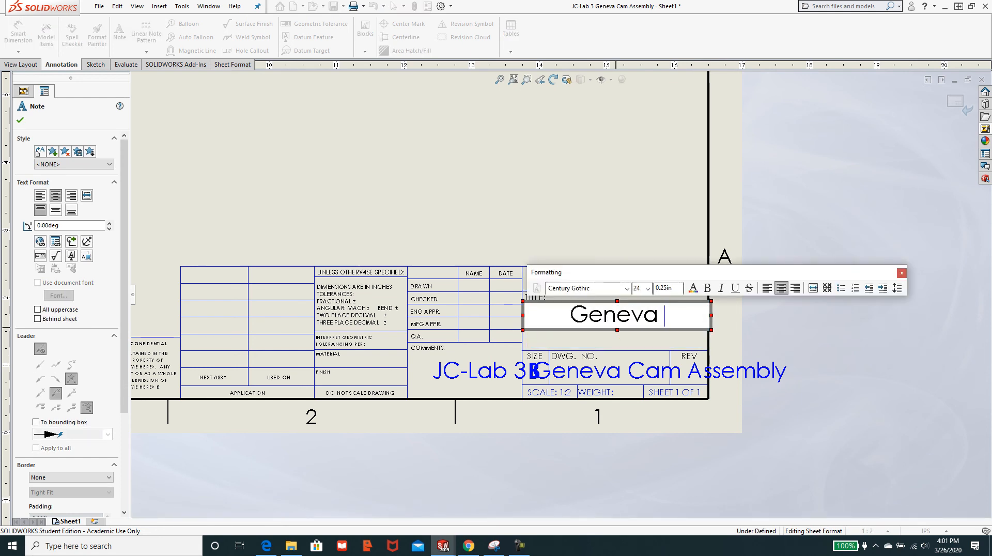
key("BackSpace")
key("BackSpace")
type("A")
key("BackSpace")
type("CAM")
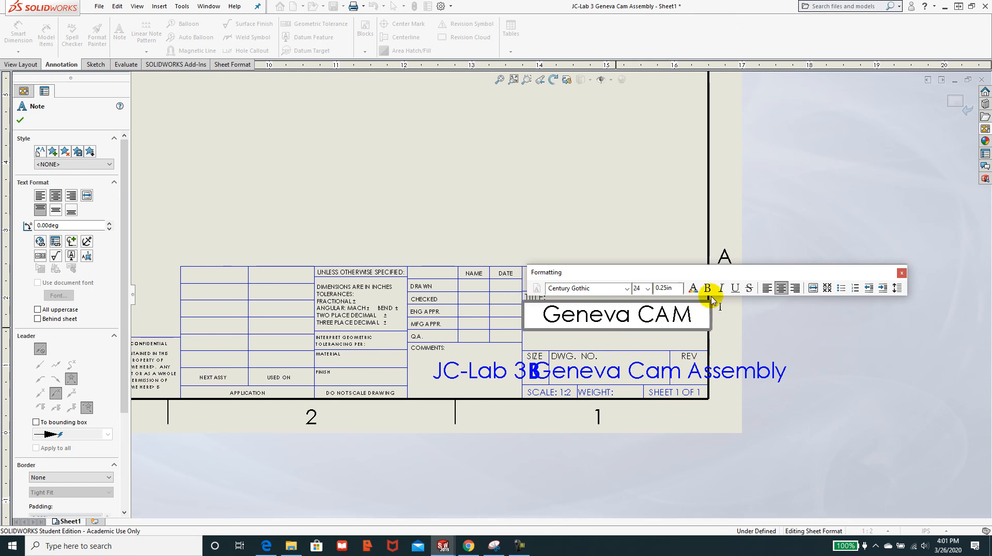
left_click(802, 334)
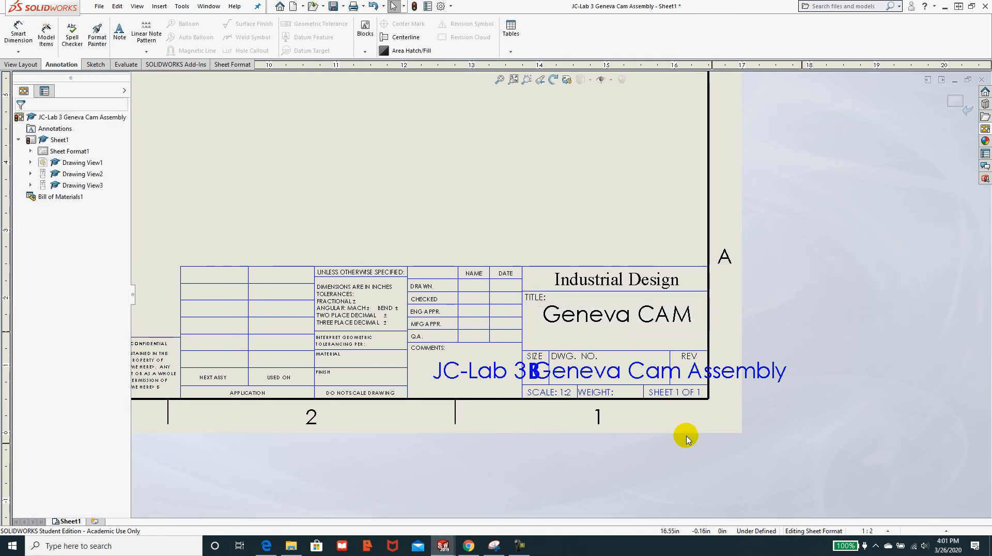
Step: Reduce the text height of the oversized drawing number note in the title block to 0.1 in
left_click(742, 372)
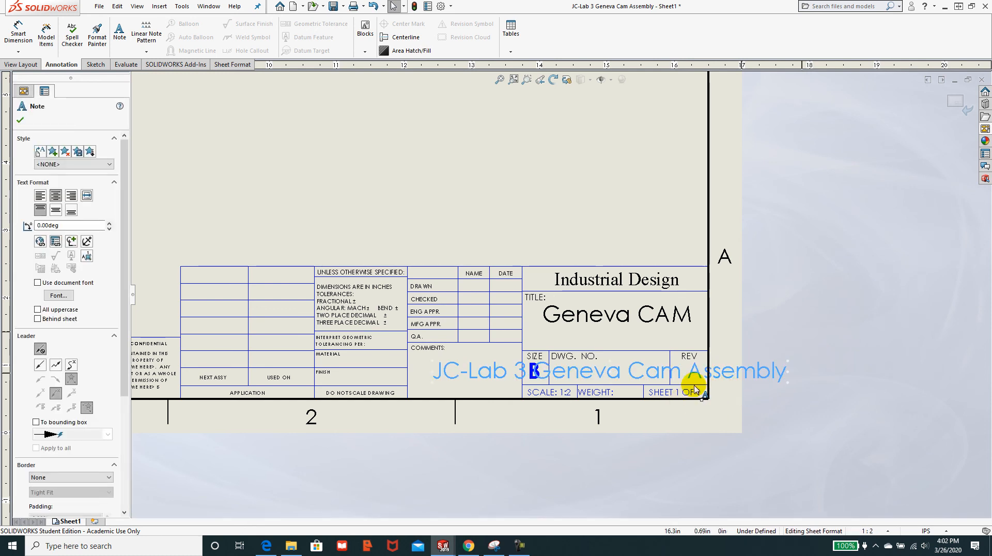
double_click(728, 377)
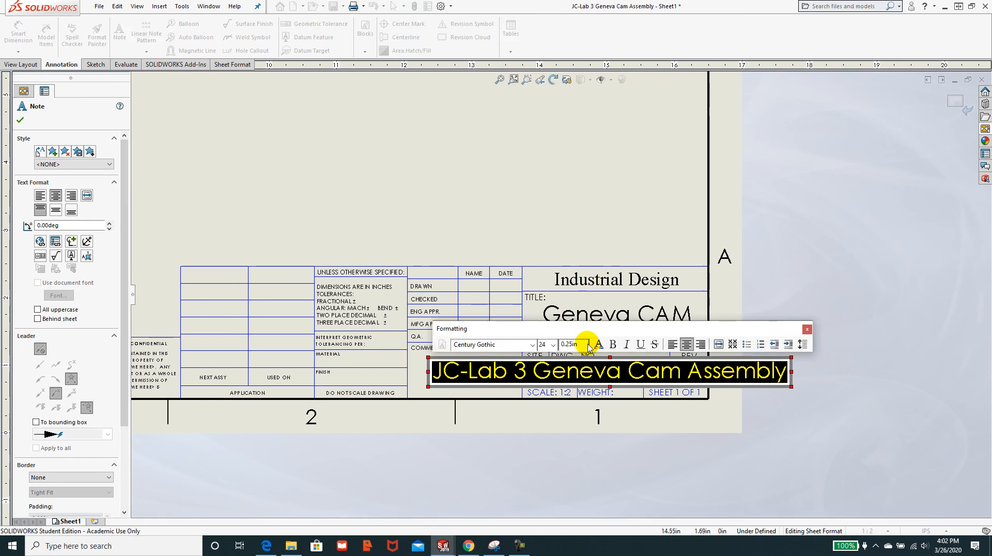
double_click(583, 345)
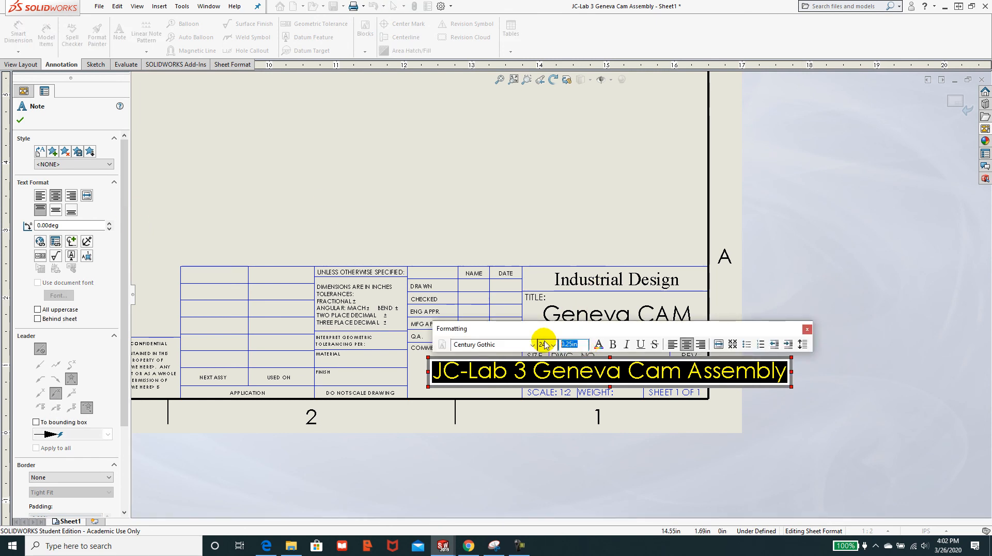
type(".1")
key("Return")
left_click(545, 345)
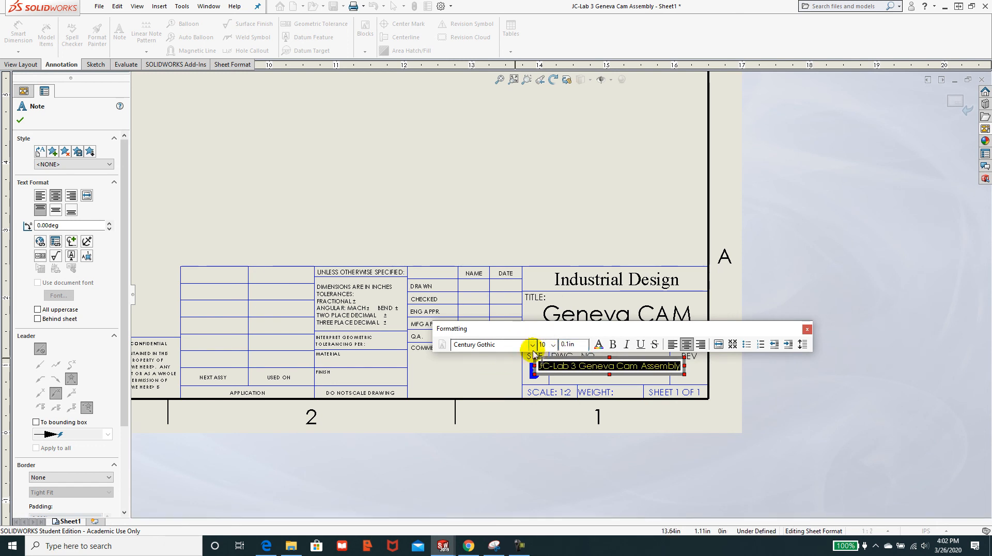
Step: Set the drawing number text height to 0.075 in to fit its cell, and finish editing the note
double_click(587, 346)
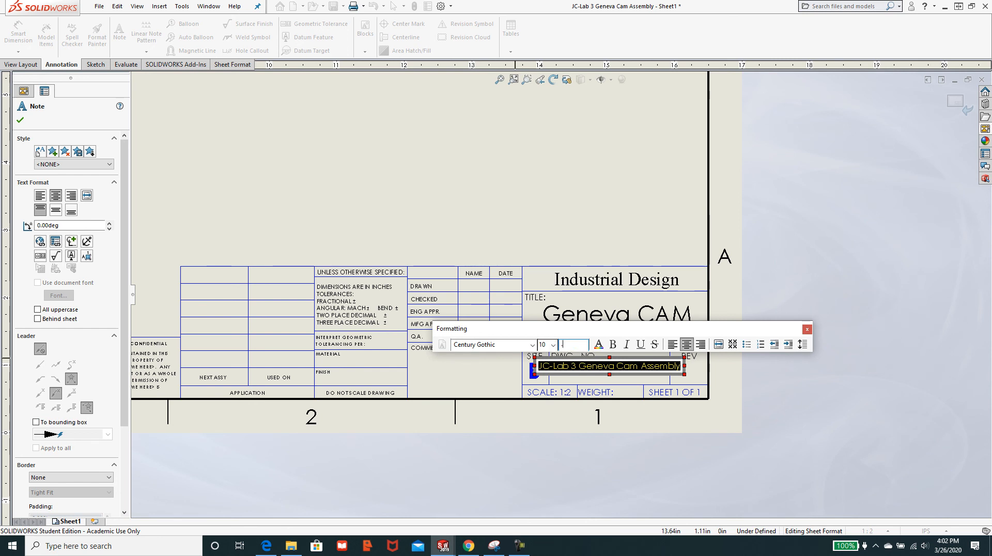
key("Return")
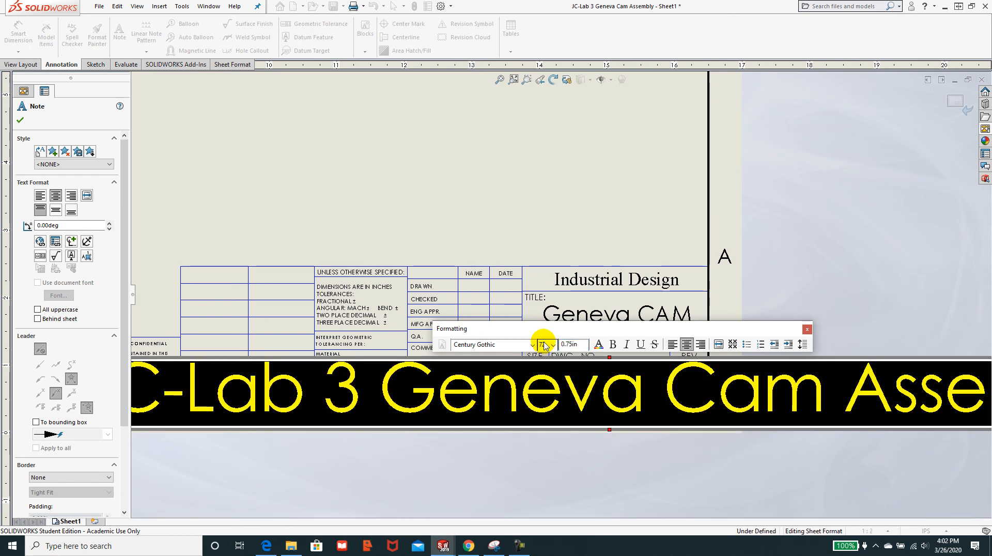
double_click(580, 346)
type(".075")
key("Return")
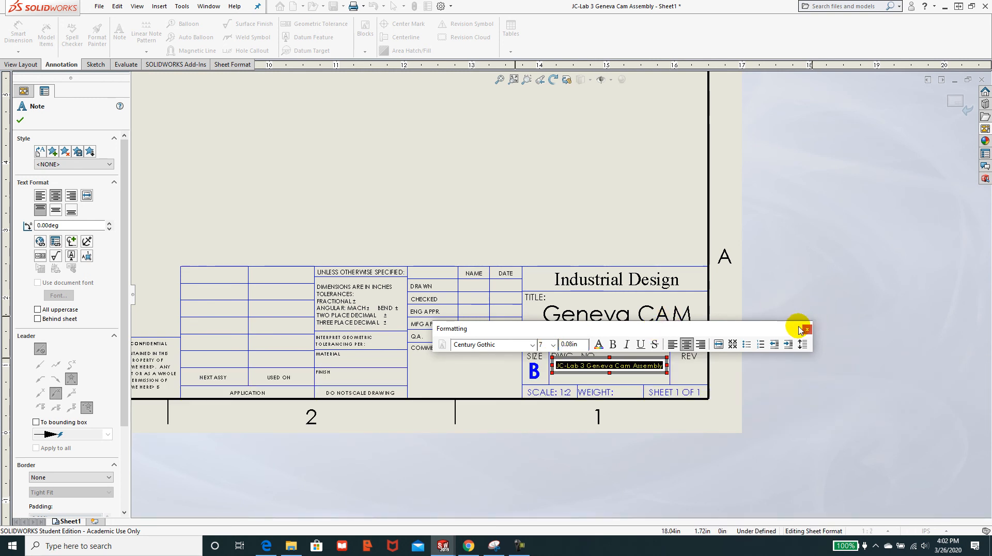
left_click(807, 330)
left_click(565, 161)
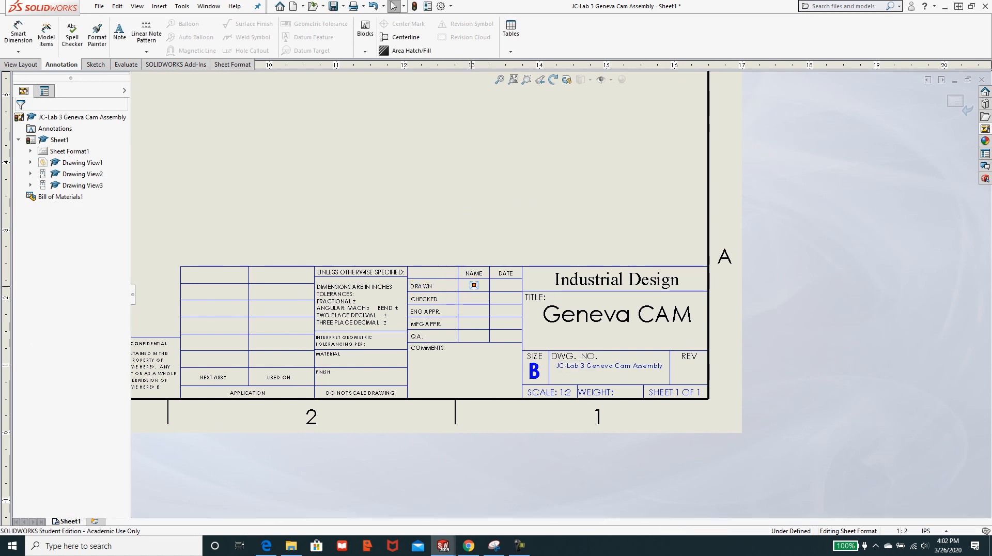
Step: Enter the drafter's name in the name cell of the title block's DRAWN row
left_click(474, 284)
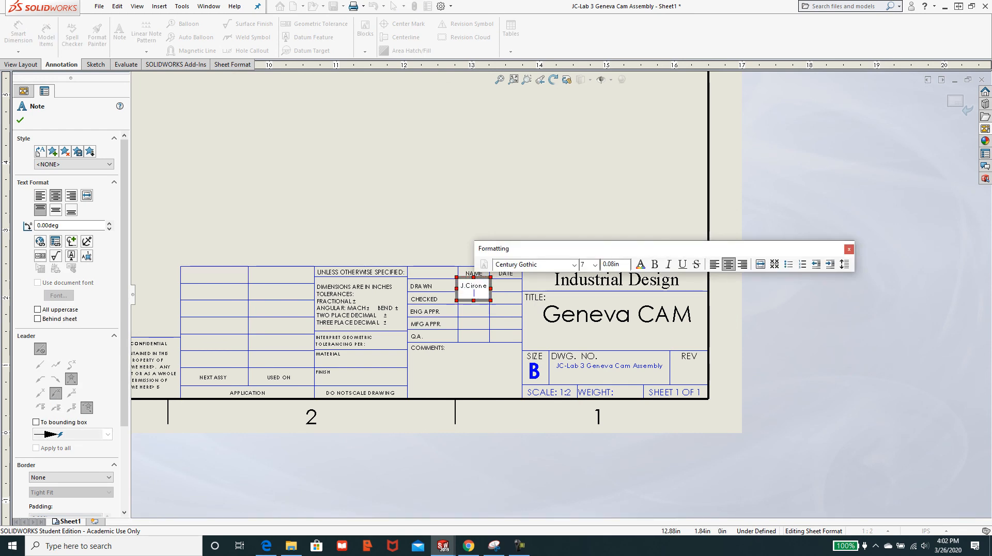
left_click(504, 295)
scroll(509, 305, "up", 1)
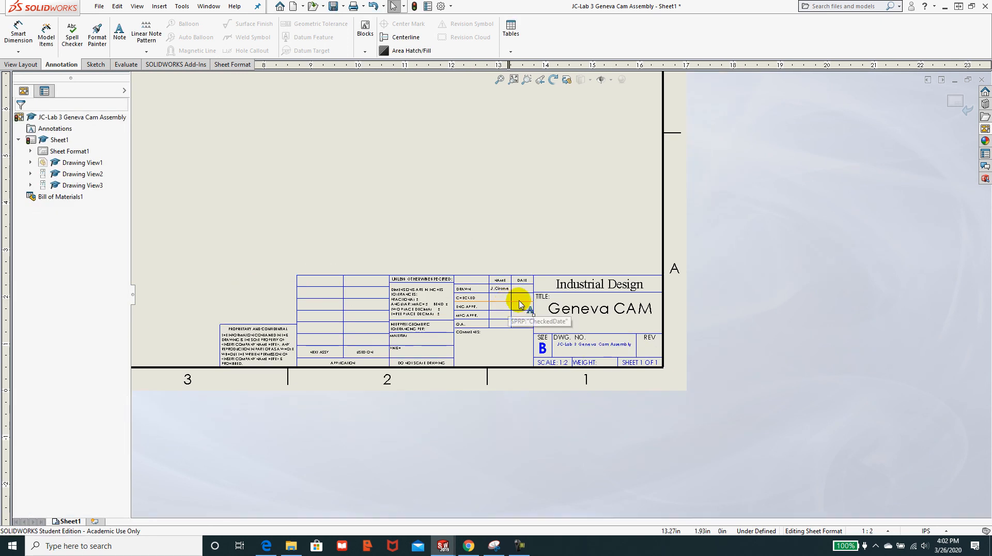
Step: Enter 3/26/20 in the date cell of the title block's DRAWN row and exit sheet format editing
scroll(520, 299, "down", 6)
left_click(529, 280)
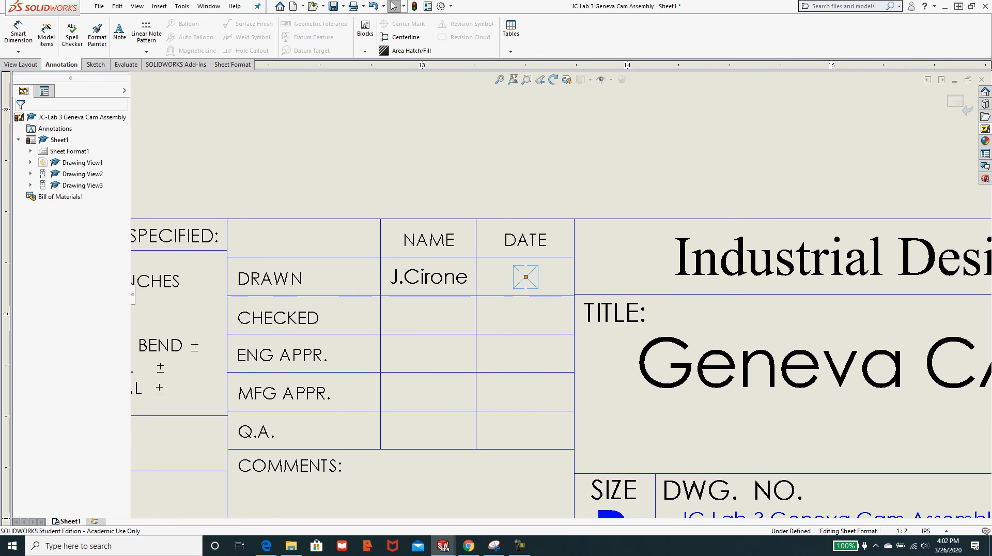
left_click(526, 282)
left_click(505, 293)
type("3")
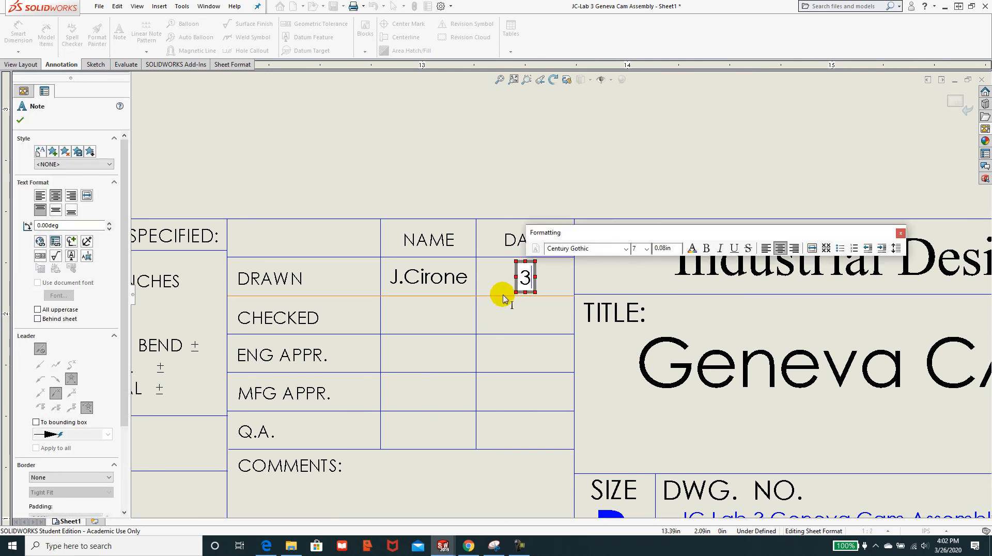
type("/26/20")
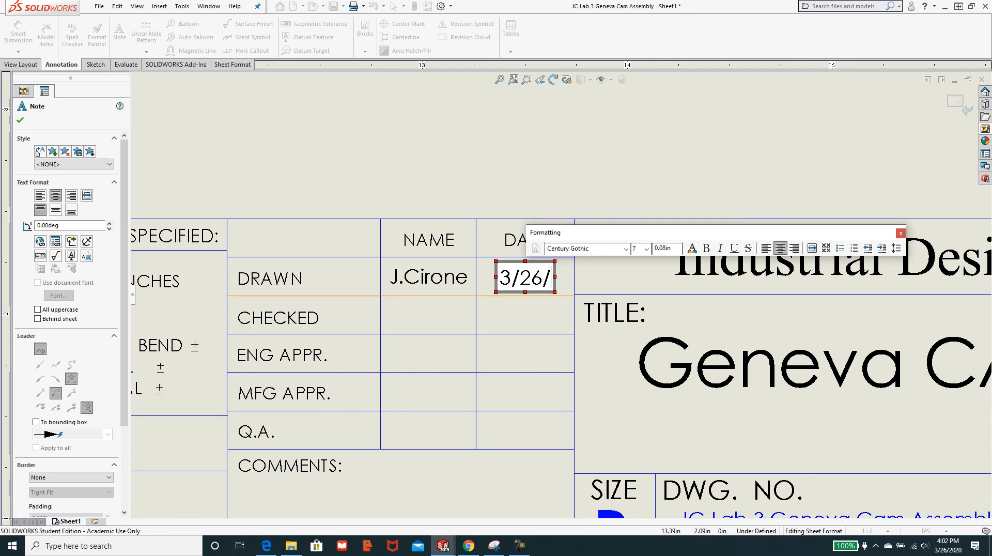
left_click(671, 176)
left_click(954, 101)
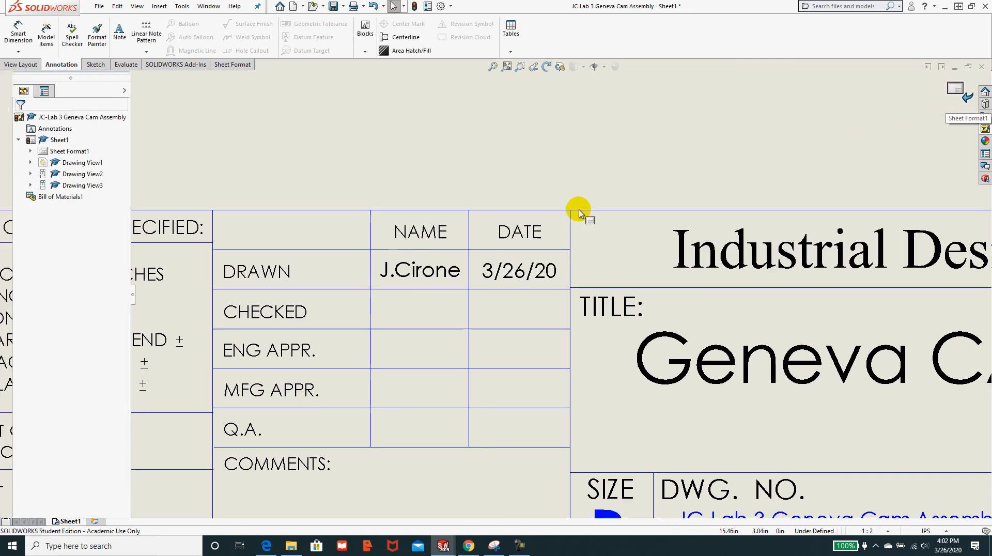
Step: Save the finished sheet as drawing file "JC-Lab 3 Geneva Cam Assembly" in the Geneva Drive folder
scroll(571, 217, "up", 4)
scroll(571, 217, "up", 5)
scroll(387, 182, "down", 3)
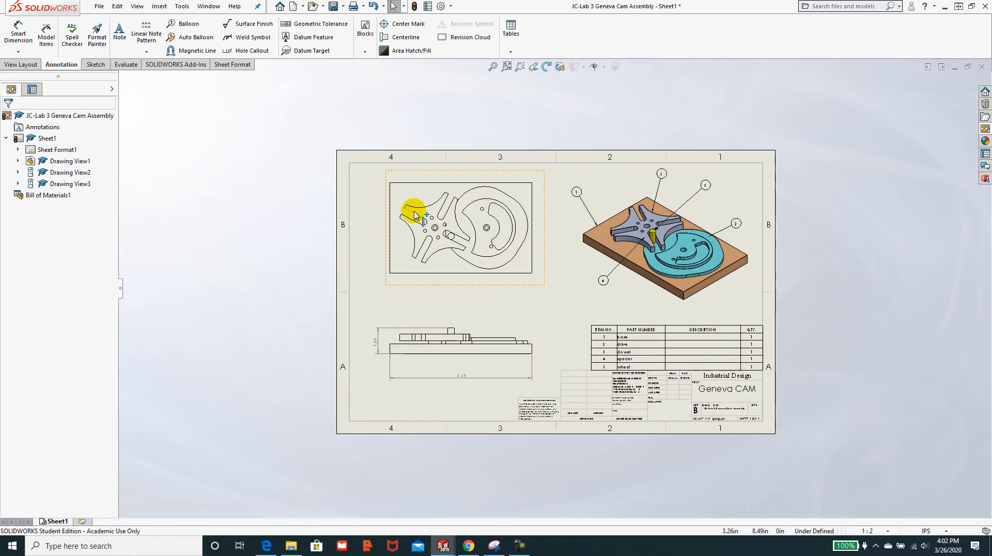
left_click(99, 7)
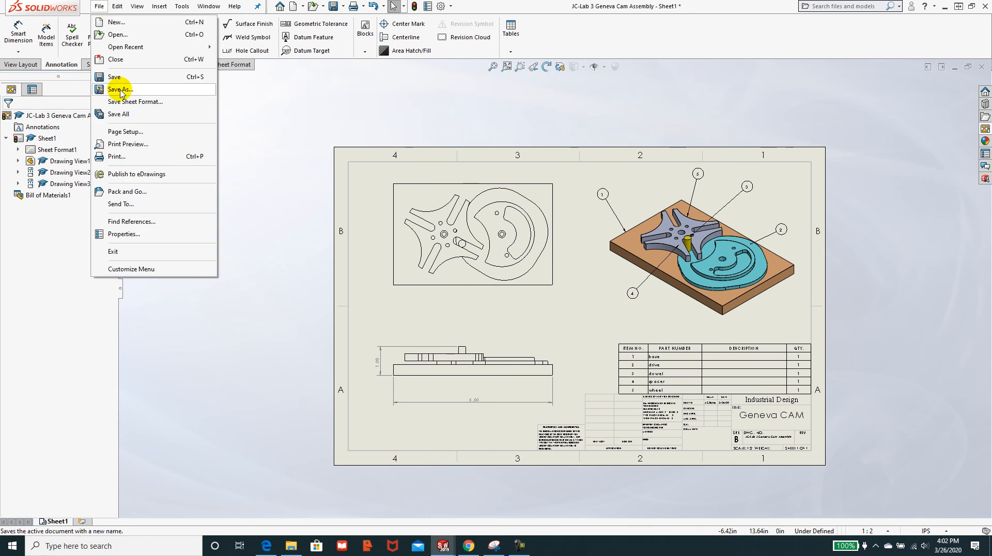
left_click(121, 85)
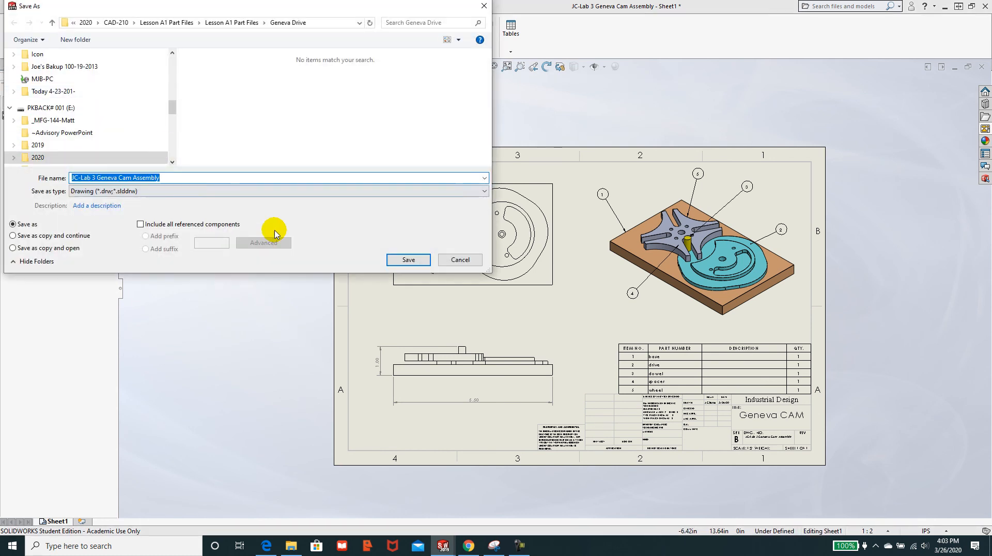
left_click(408, 260)
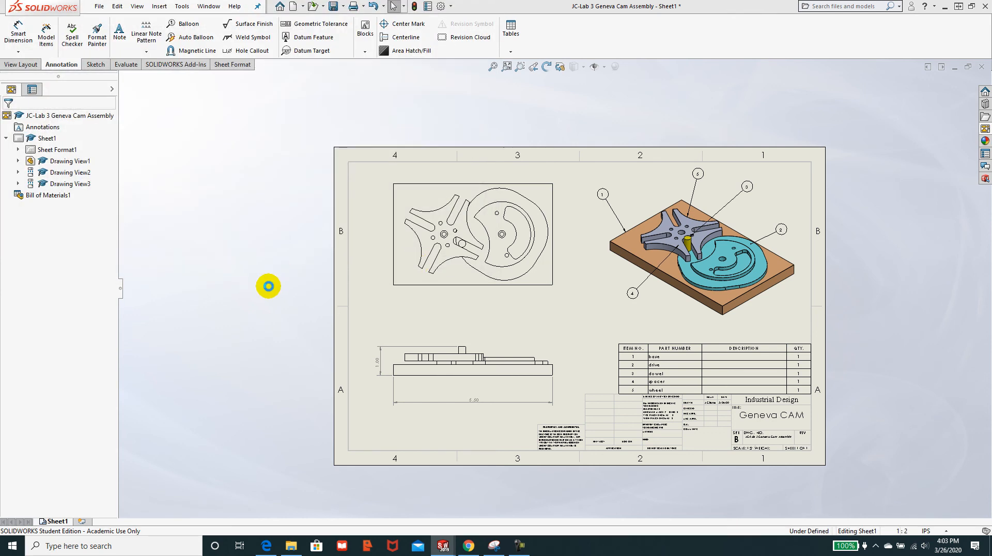